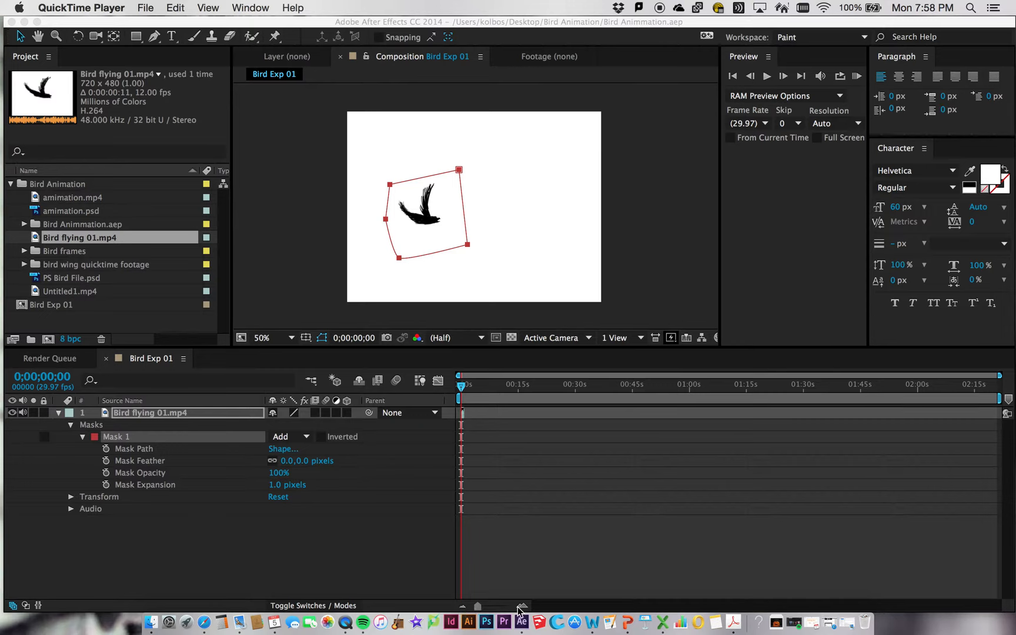
Preview the bird clip in the Bird Exp 01 timeline twice from the first frame, returning the playhead to the start.
{"action": "left_click", "coordinate": [520, 609]}
{"action": "left_click", "coordinate": [521, 609]}
{"action": "left_click", "coordinate": [522, 608]}
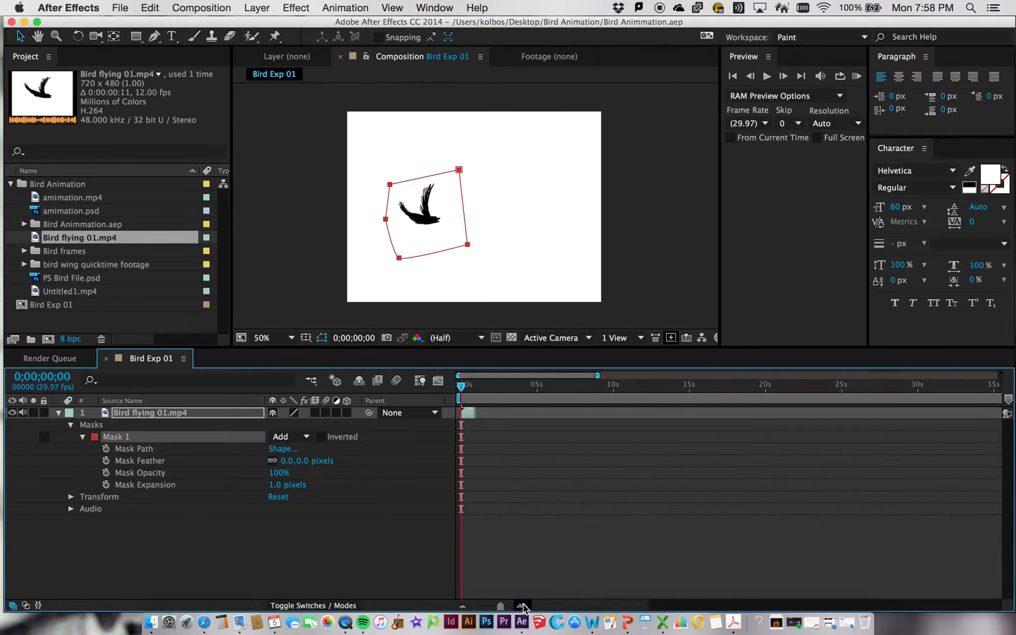
{"action": "left_click", "coordinate": [522, 606]}
{"action": "left_click", "coordinate": [522, 607]}
{"action": "left_click", "coordinate": [522, 606]}
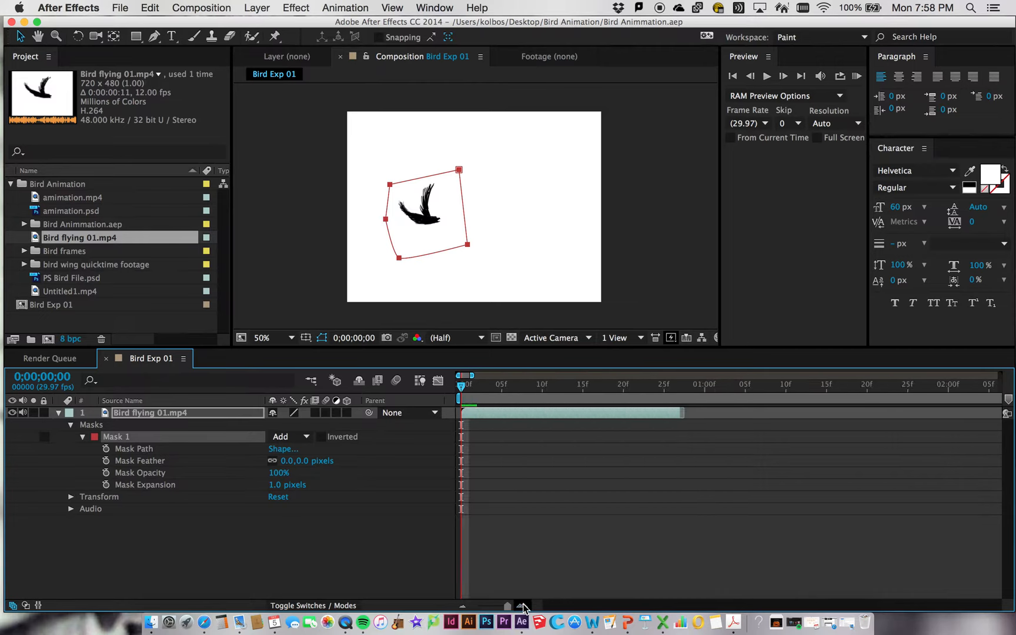
{"action": "mouse_move", "coordinate": [463, 386]}
{"action": "left_mouse_down"}
{"action": "mouse_move", "coordinate": [676, 386]}
{"action": "mouse_move", "coordinate": [448, 385]}
{"action": "left_mouse_up"}
{"action": "key", "text": "space"}
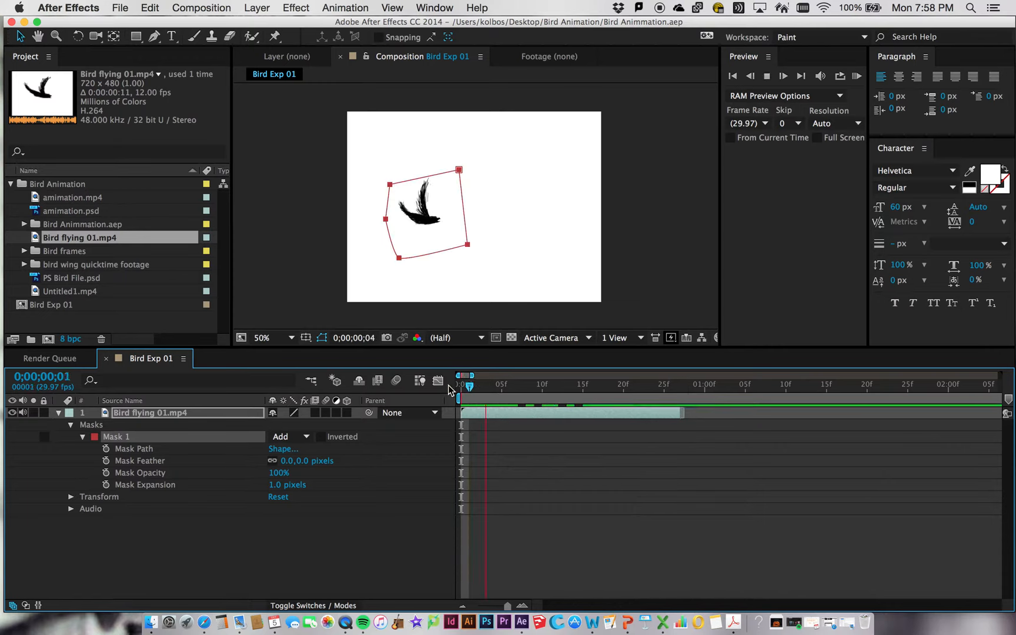
{"action": "key", "text": "space"}
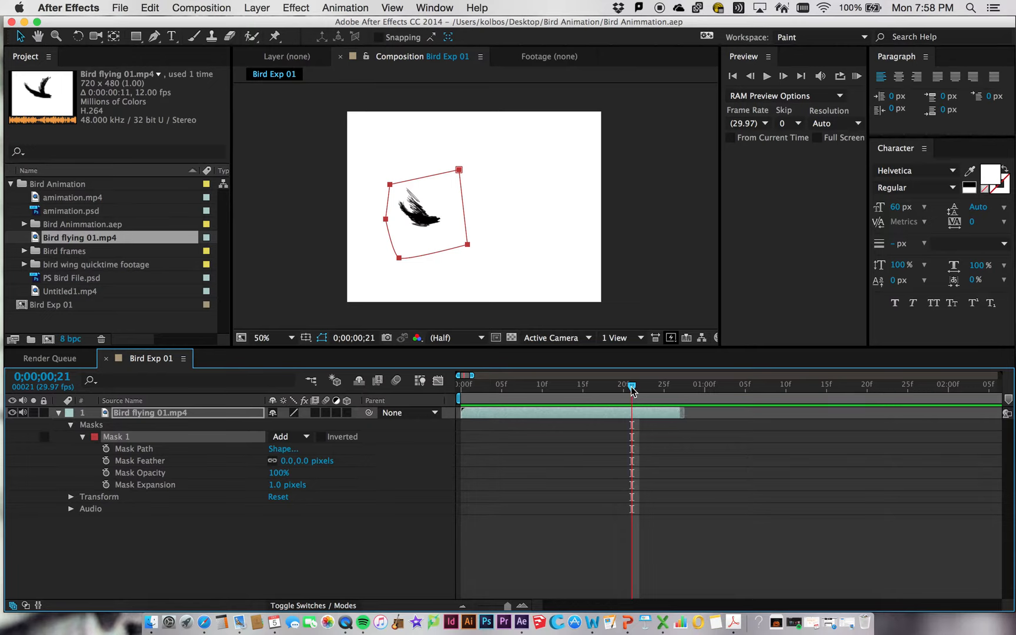
{"action": "left_click_drag", "start_coordinate": [631, 386], "coordinate": [452, 391]}
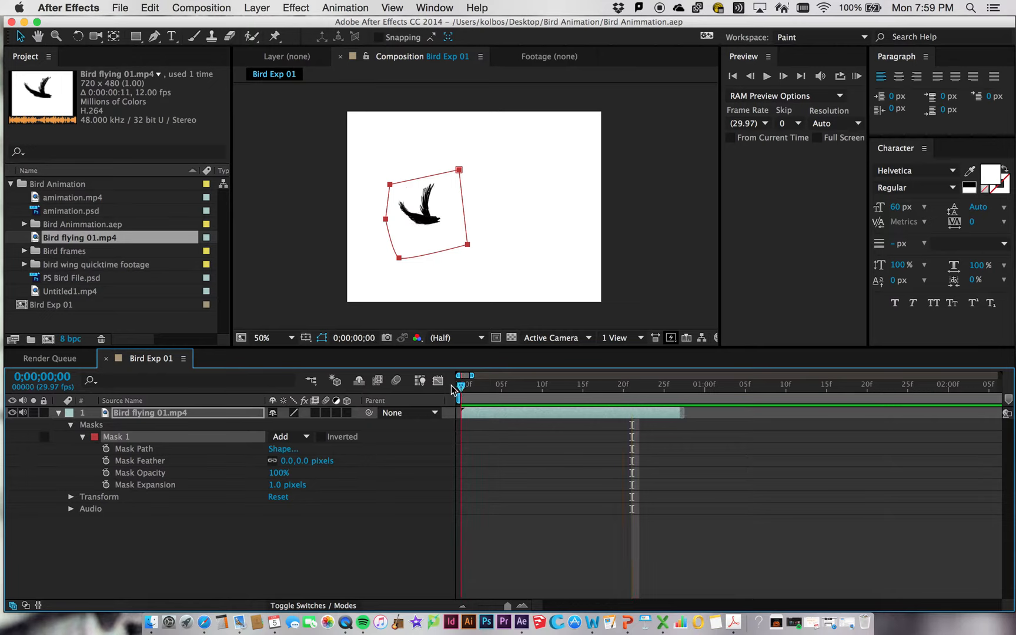
{"action": "key", "text": "space"}
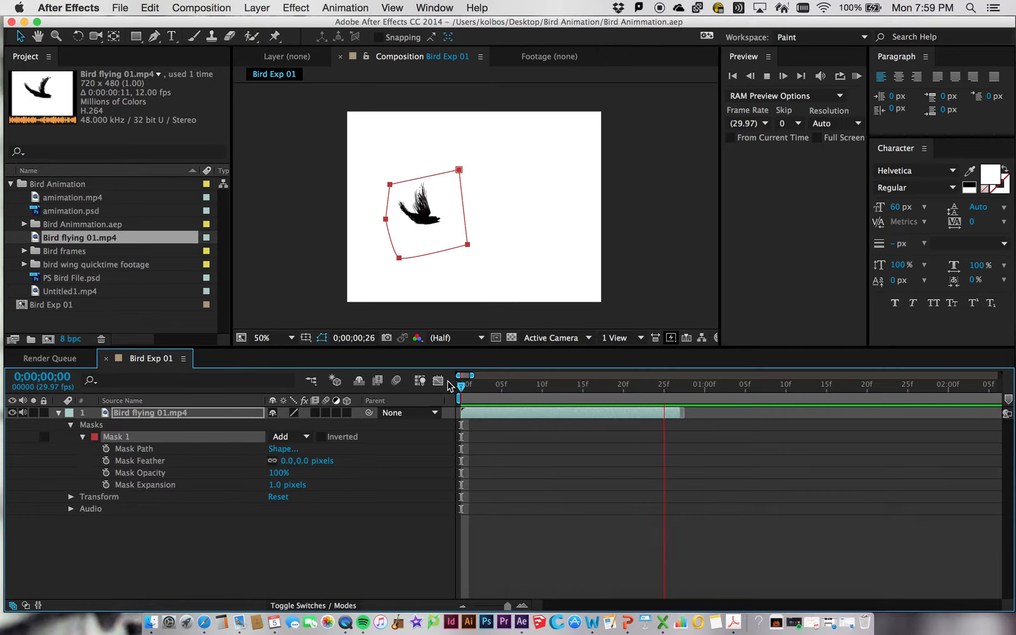
{"action": "key", "text": "space"}
{"action": "left_click_drag", "start_coordinate": [689, 385], "coordinate": [421, 369]}
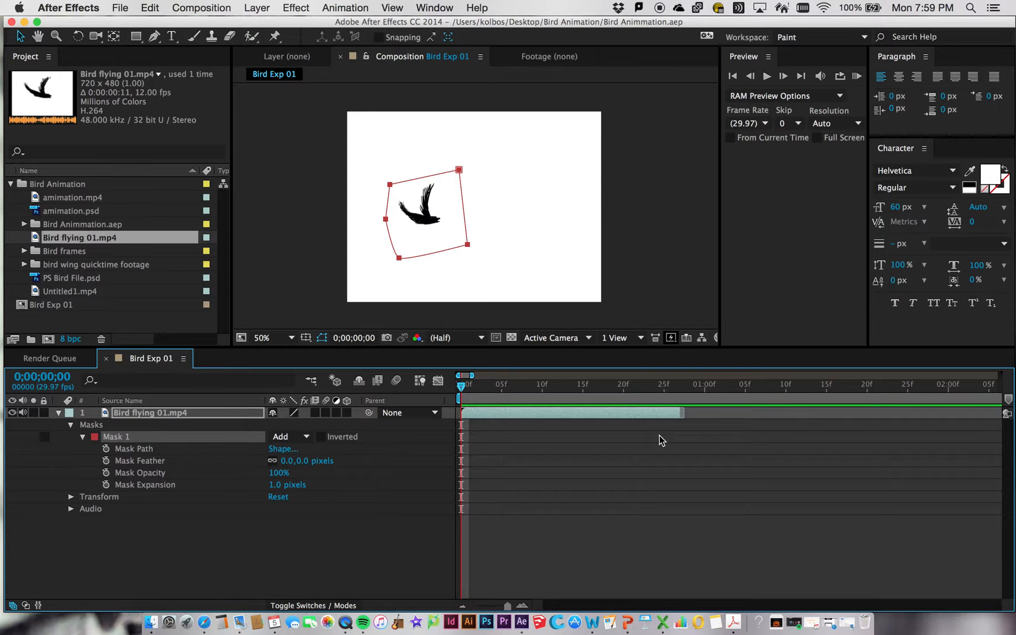
{"action": "left_click", "coordinate": [463, 606]}
{"action": "left_click", "coordinate": [462, 606]}
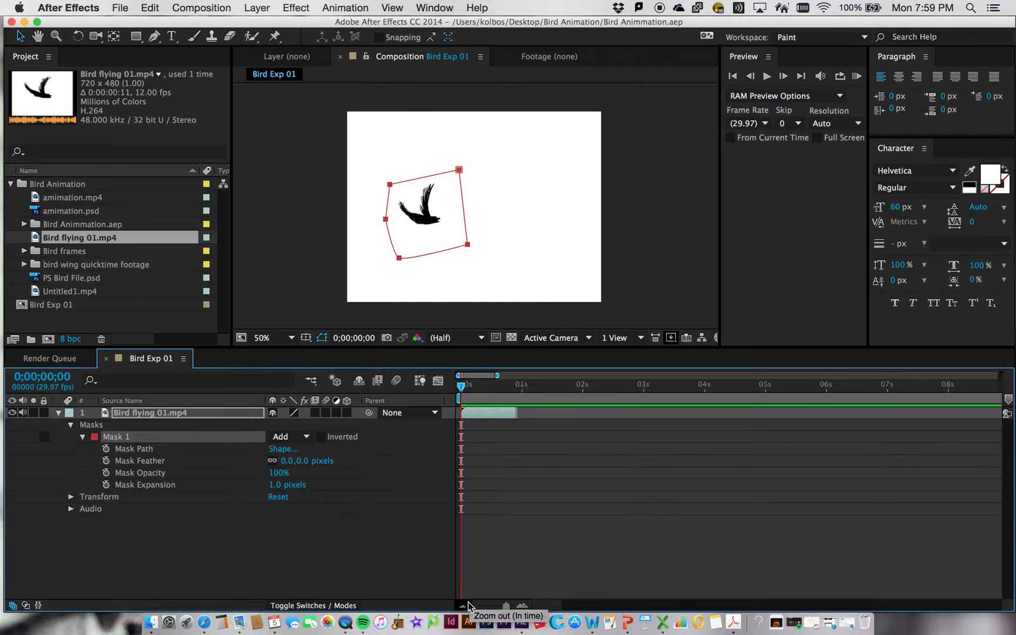
{"action": "left_click", "coordinate": [183, 413]}
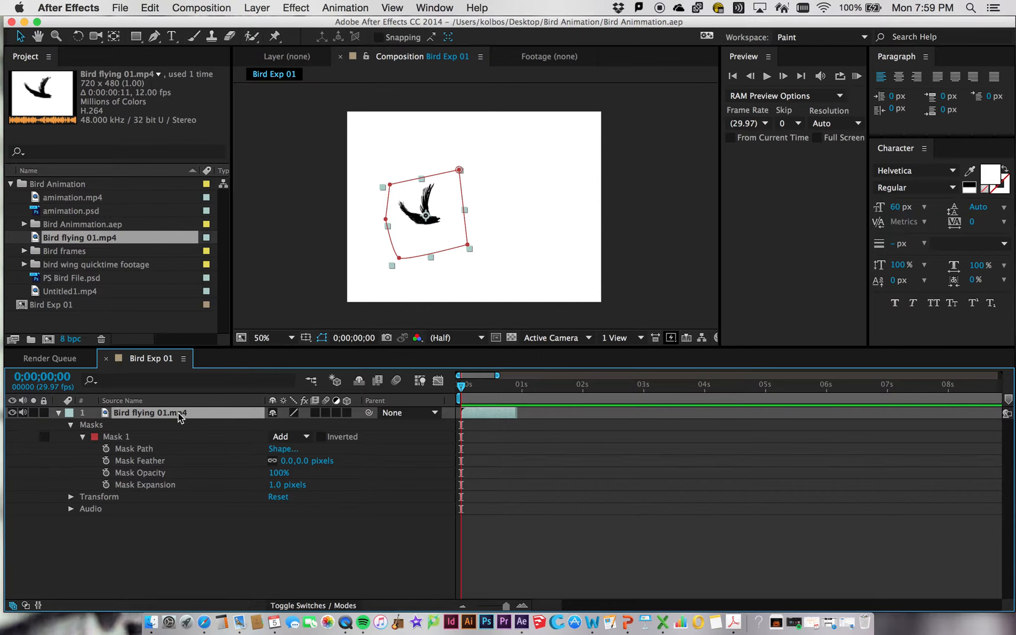
{"action": "right_click", "coordinate": [179, 417]}
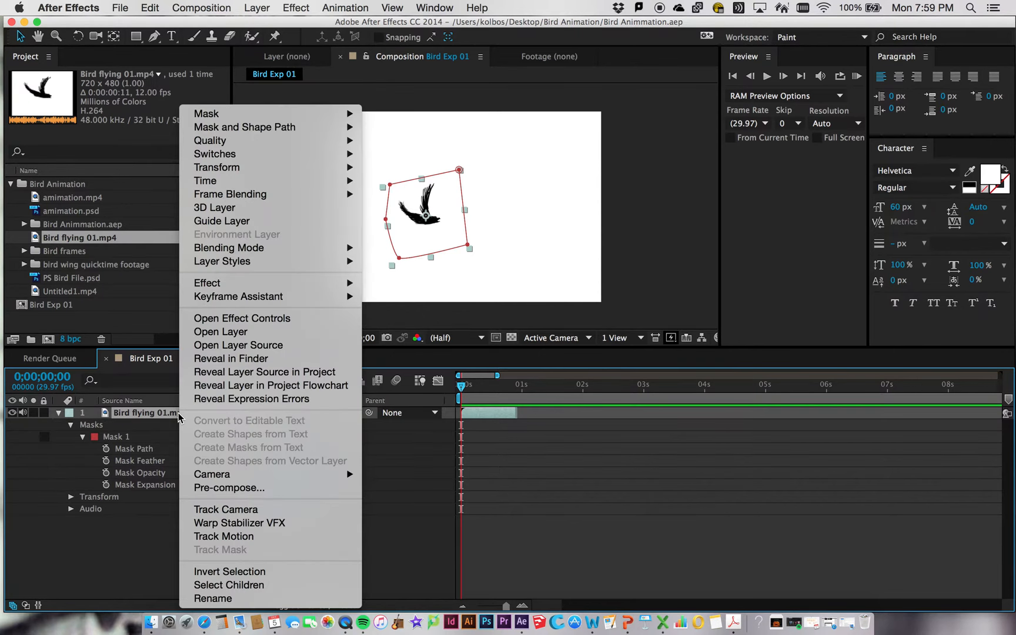
{"action": "left_click", "coordinate": [144, 414]}
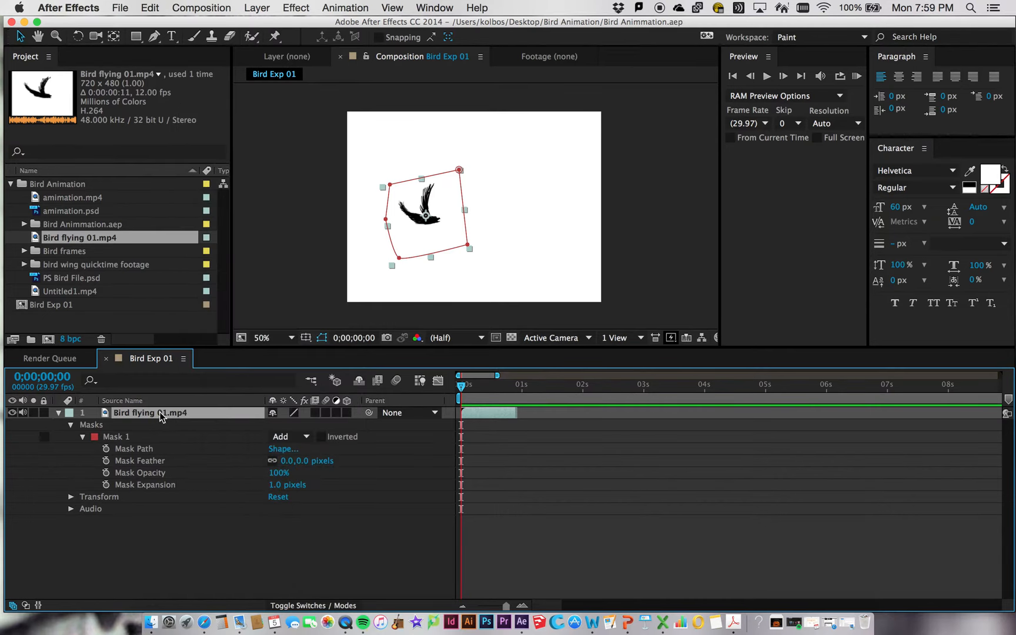
{"action": "left_click", "coordinate": [90, 237]}
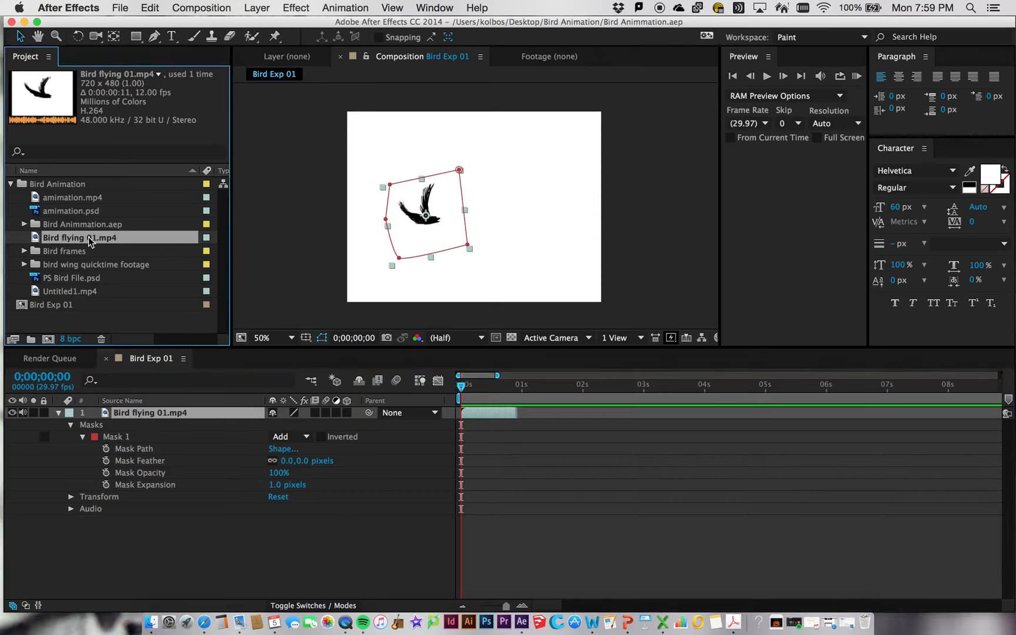
{"action": "right_click", "coordinate": [90, 241]}
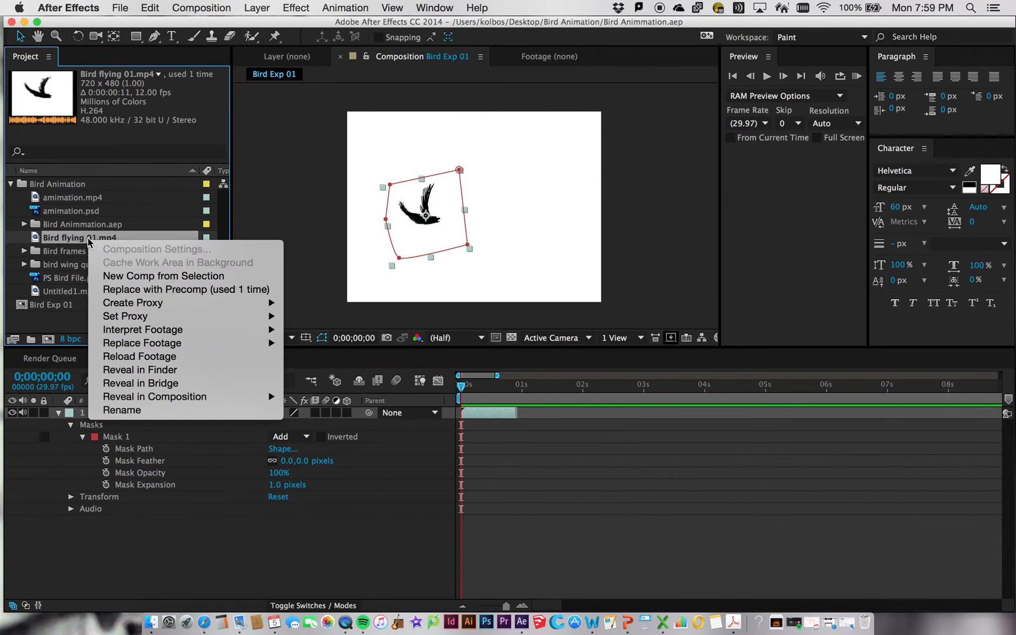
{"action": "left_click", "coordinate": [76, 244]}
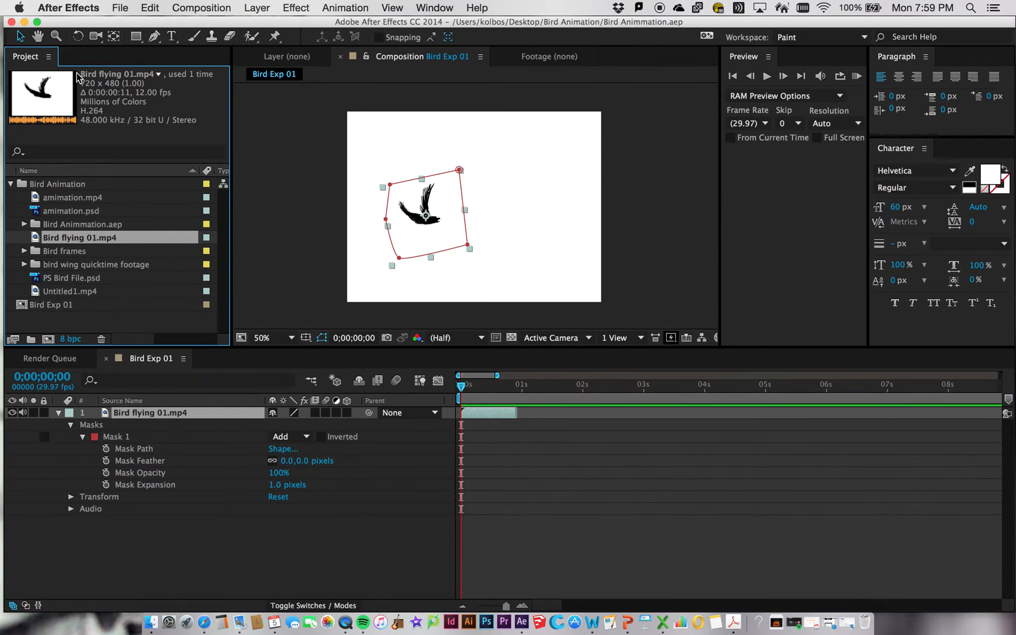
Interpret the Bird flying 01.mp4 footage in the project to loop 10000 times.
{"action": "right_click", "coordinate": [78, 243]}
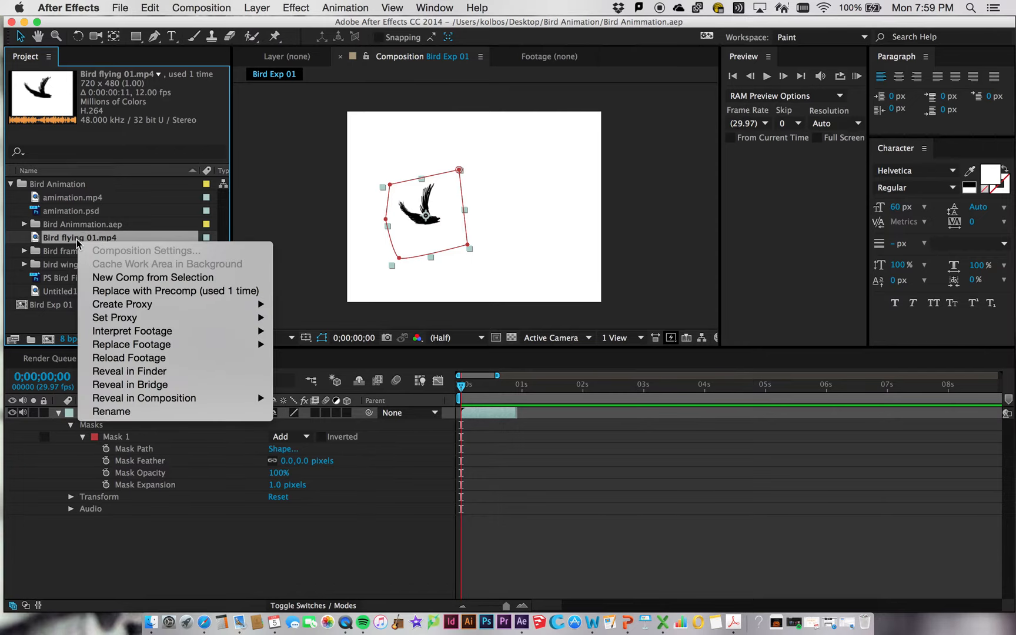
{"action": "mouse_move", "coordinate": [134, 333]}
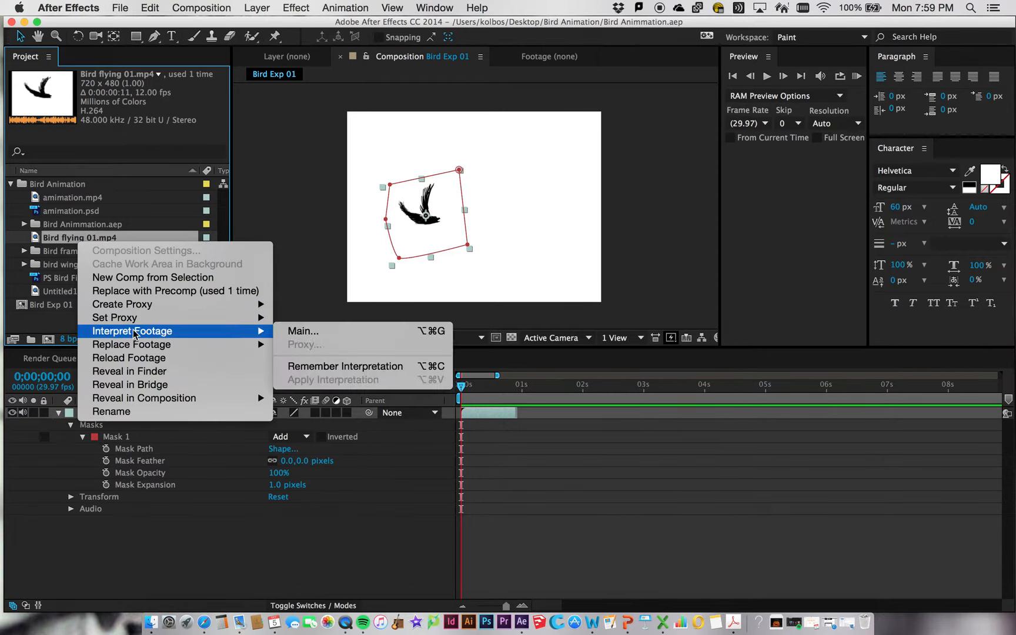
{"action": "left_click", "coordinate": [335, 333]}
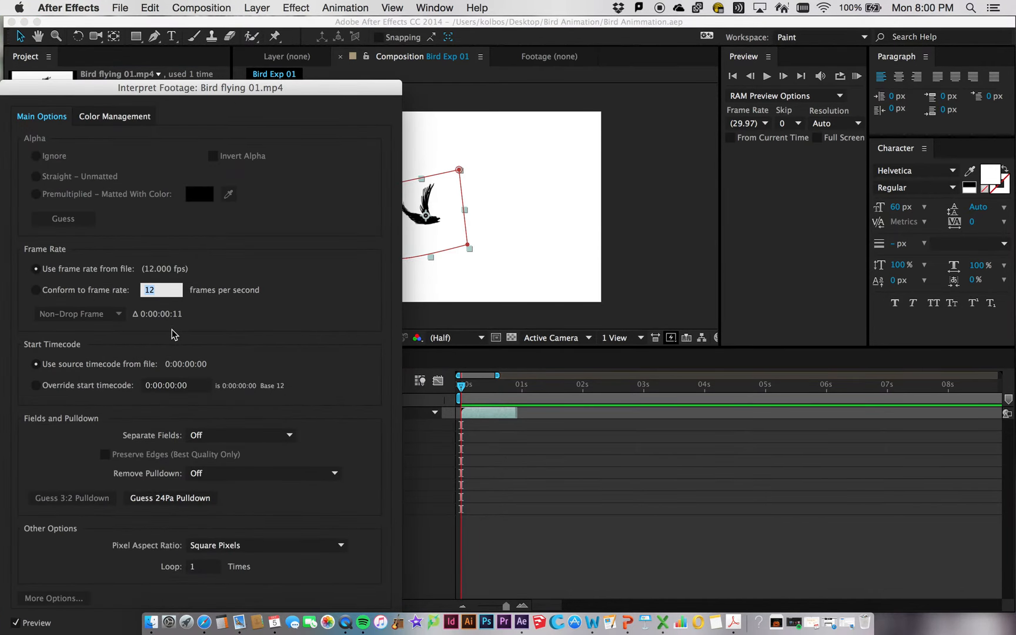
{"action": "left_click_drag", "start_coordinate": [164, 89], "coordinate": [186, 36]}
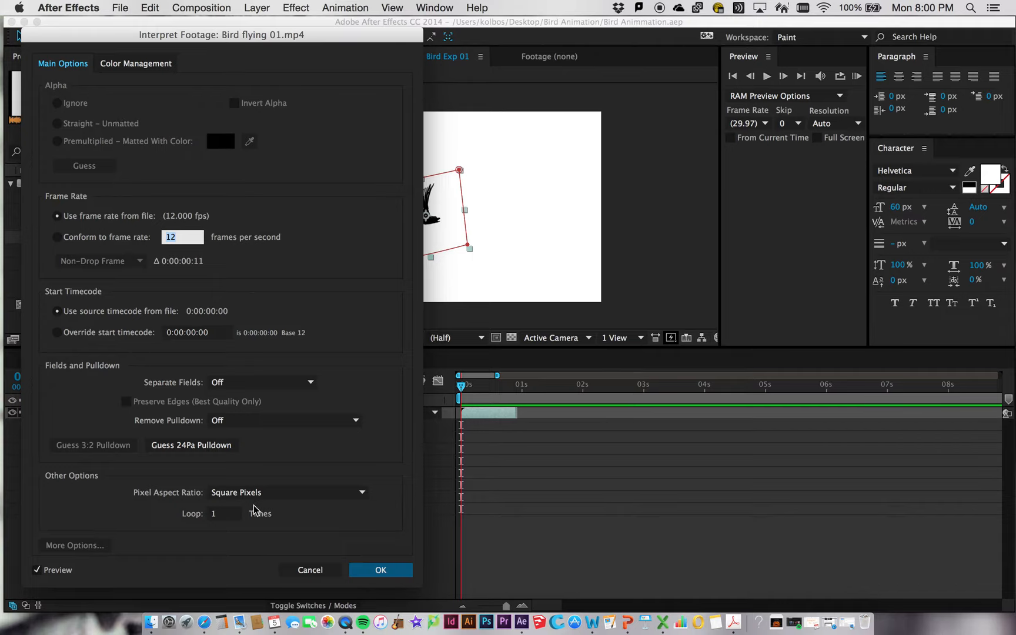
{"action": "left_click", "coordinate": [223, 515]}
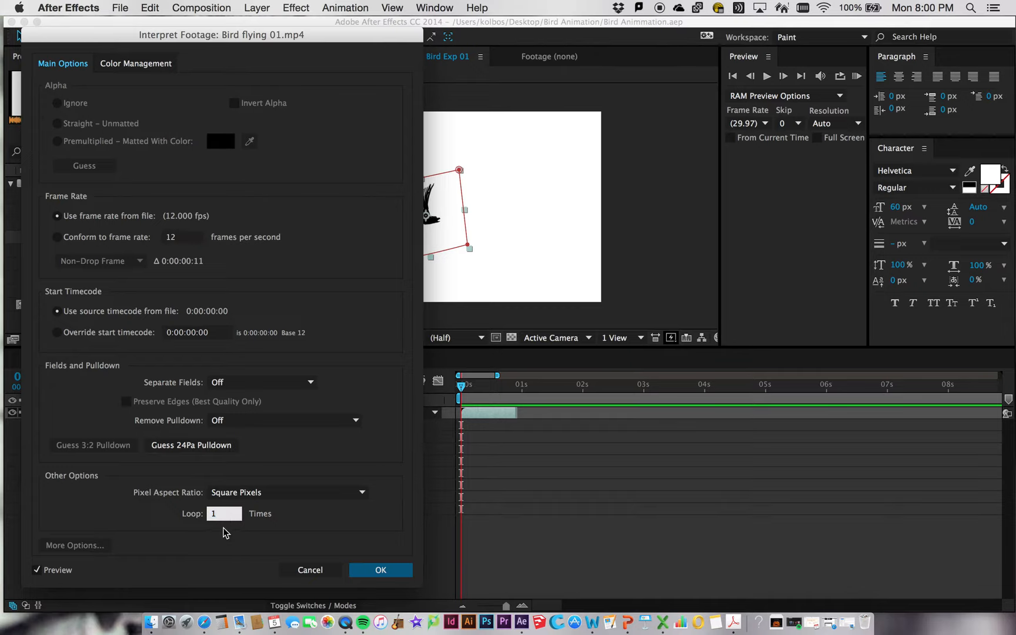
{"action": "type", "text": "0000"}
{"action": "left_click", "coordinate": [385, 572]}
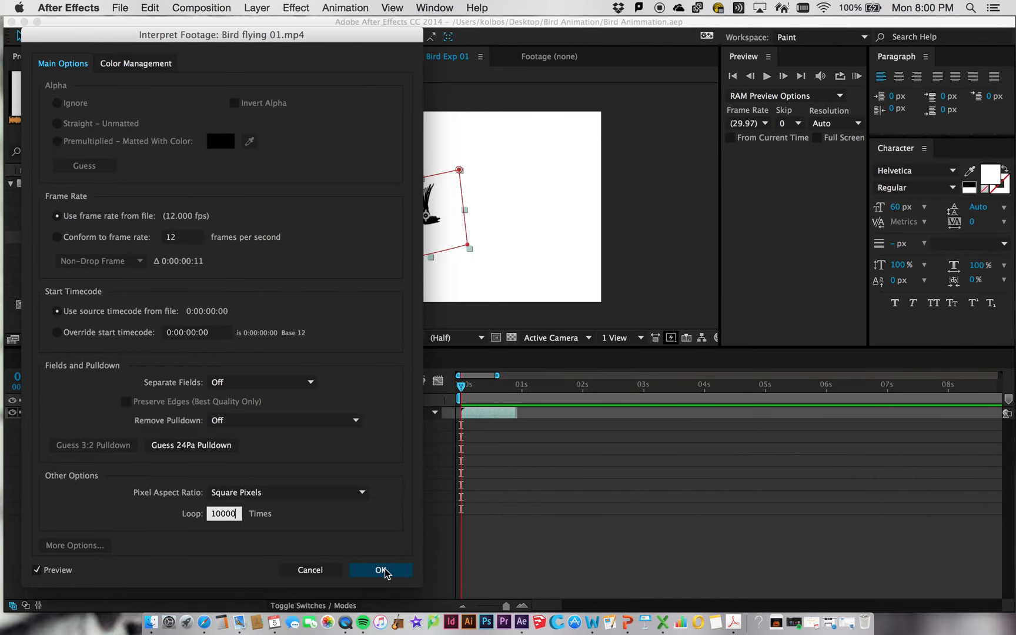
{"action": "left_click", "coordinate": [384, 570]}
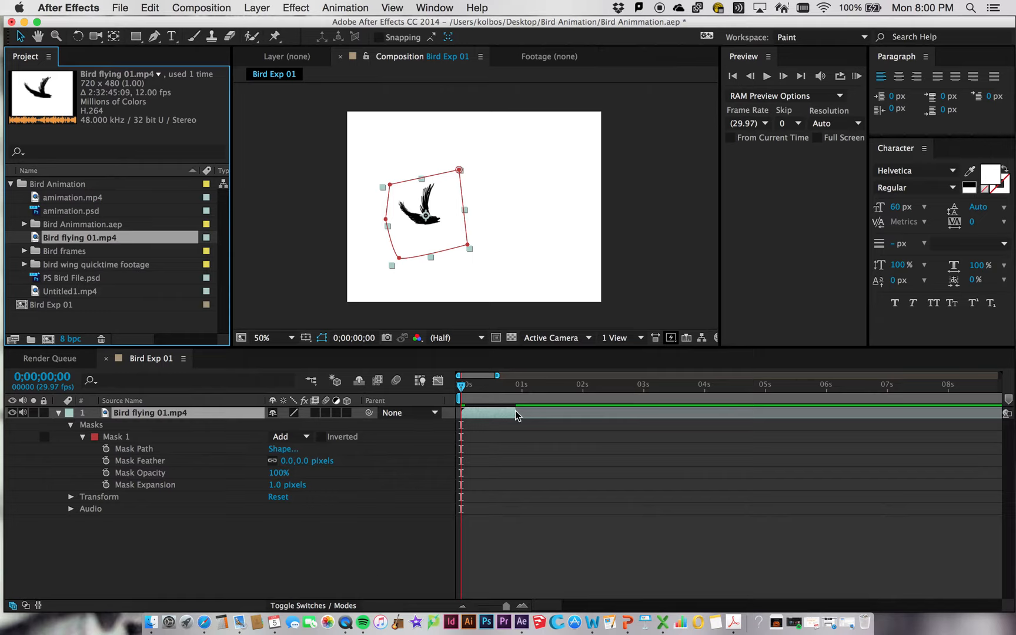
Extend the out point of the Bird flying 01.mp4 layer to the end of the composition.
{"action": "key", "text": "space"}
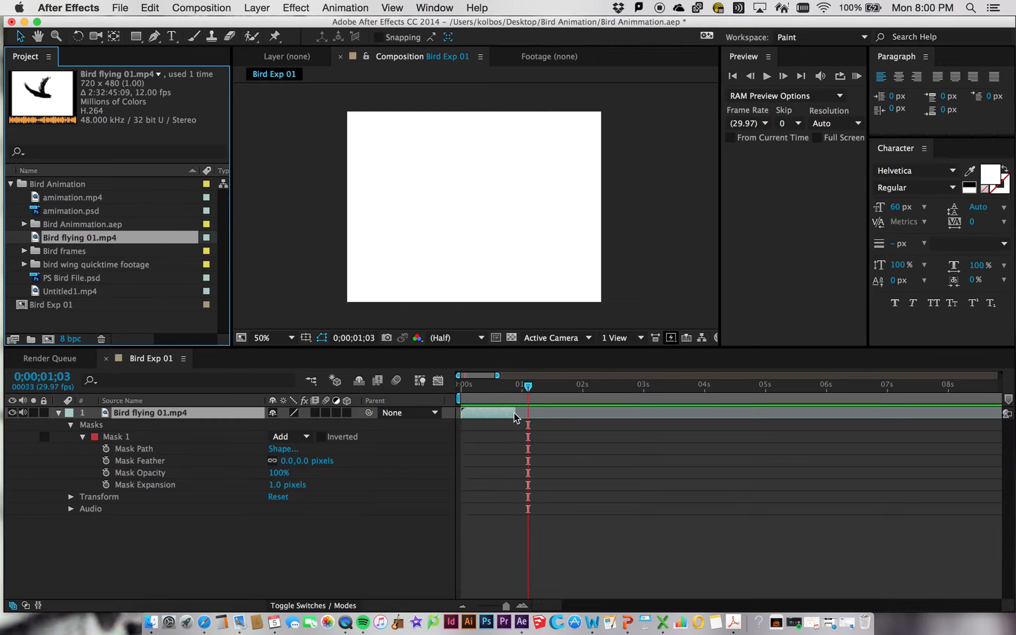
{"action": "left_click", "coordinate": [528, 385]}
{"action": "left_click_drag", "start_coordinate": [527, 386], "coordinate": [945, 405]}
{"action": "left_click", "coordinate": [463, 607]}
{"action": "left_click", "coordinate": [463, 607]}
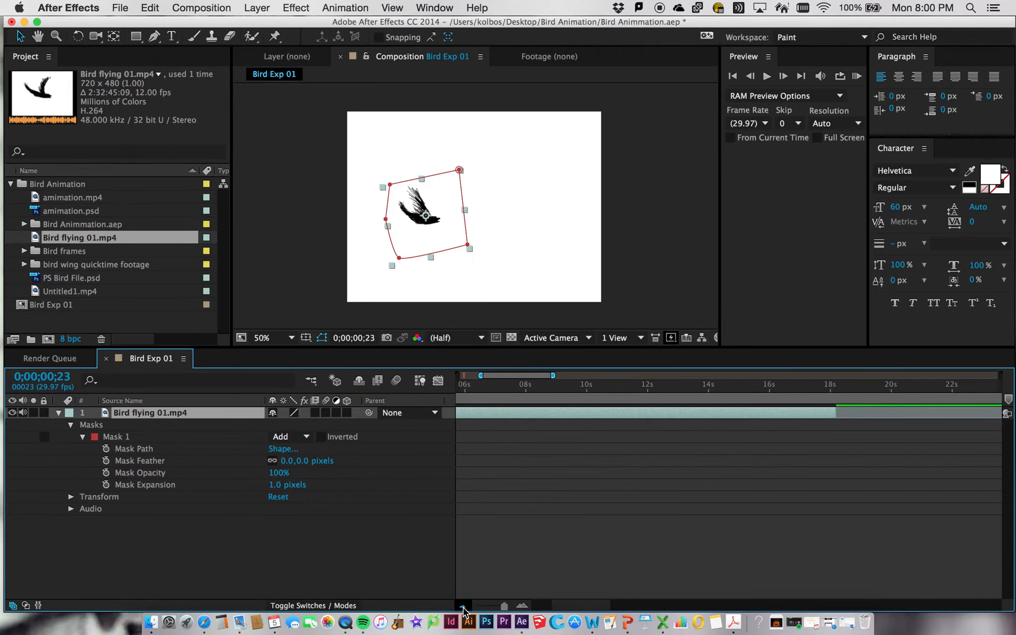
{"action": "left_click_drag", "start_coordinate": [531, 423], "coordinate": [996, 425]}
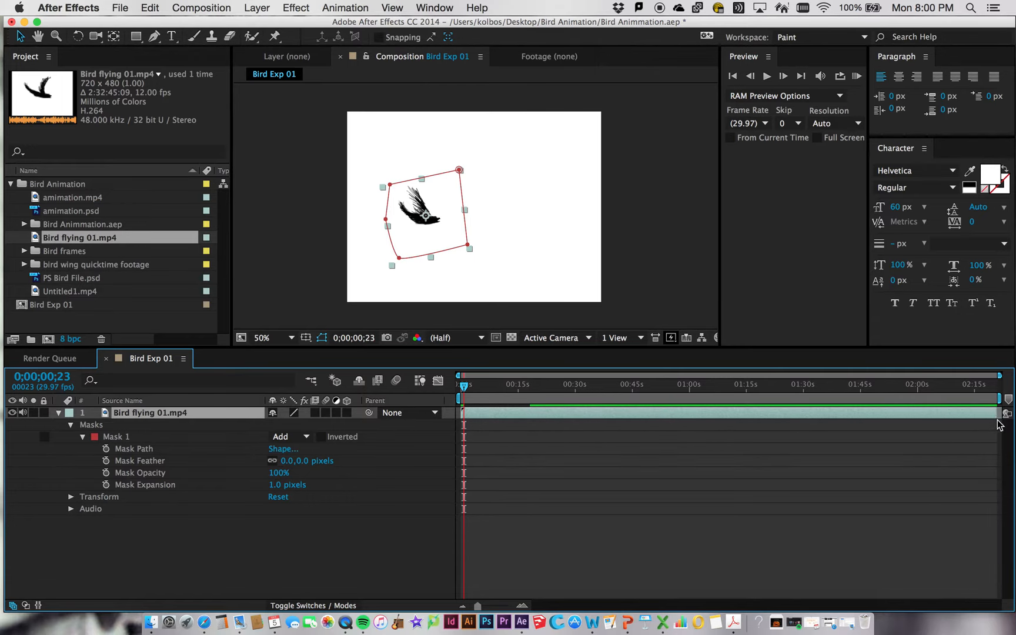
Preview the extended bird animation with the layer deselected, and return the playhead to the first frame.
{"action": "key", "text": "space"}
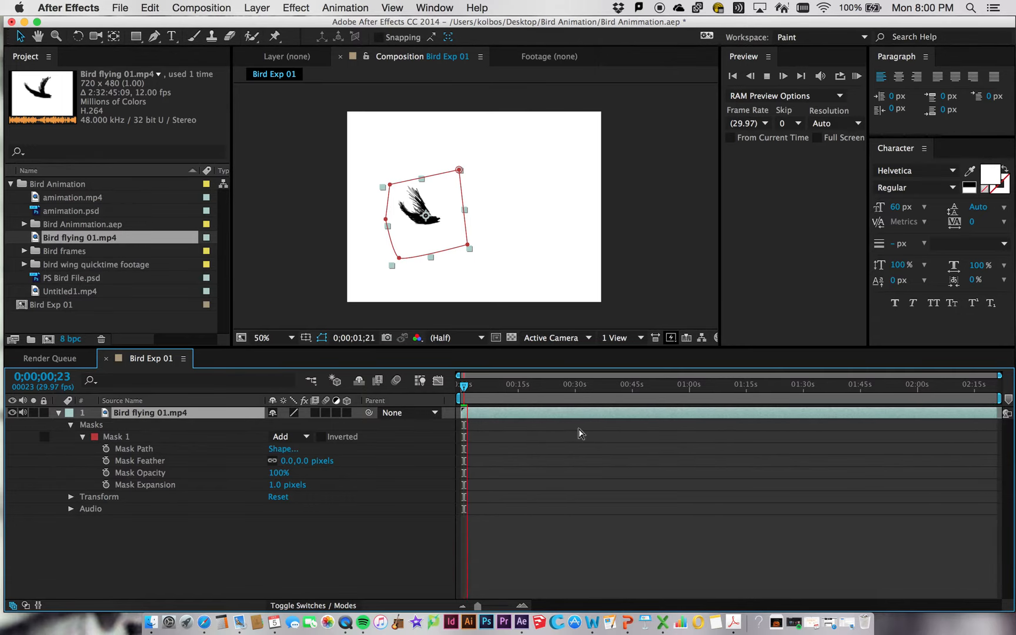
{"action": "left_click", "coordinate": [690, 237]}
{"action": "key", "text": "space"}
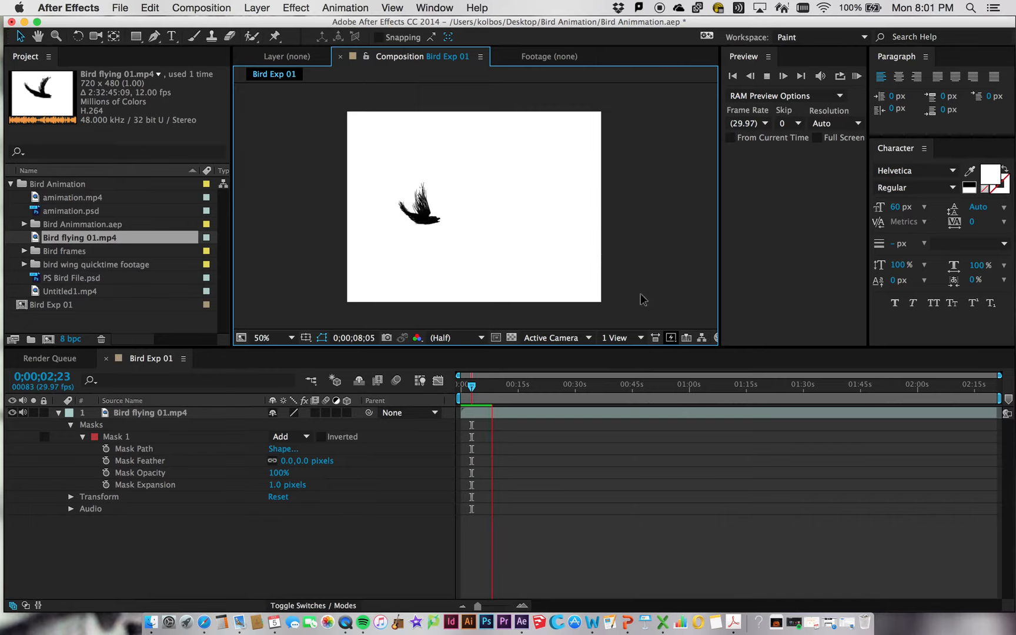
{"action": "key", "text": "space"}
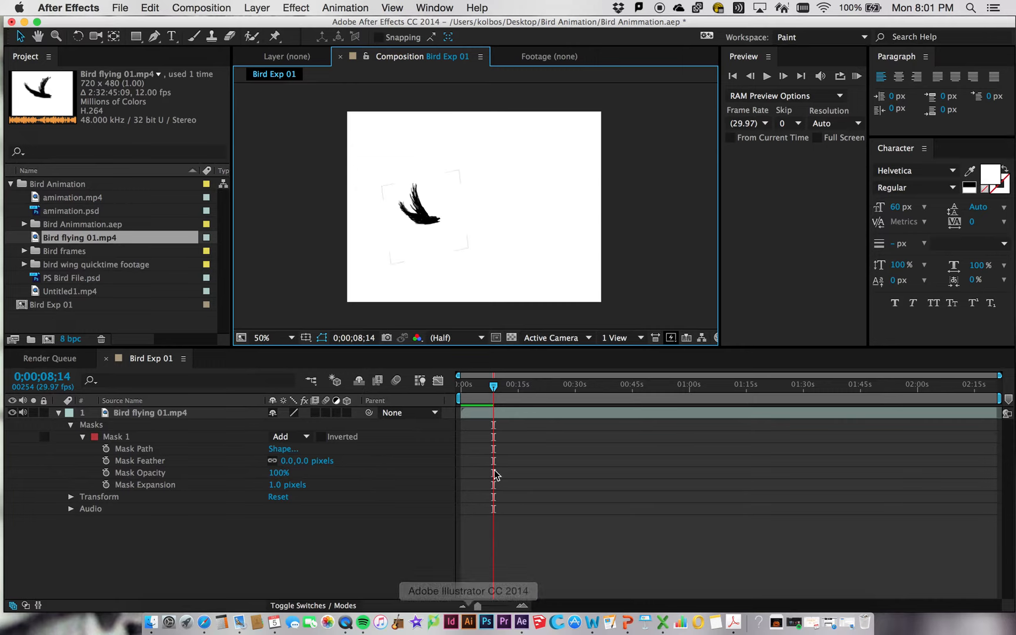
{"action": "left_click_drag", "start_coordinate": [494, 384], "coordinate": [442, 388]}
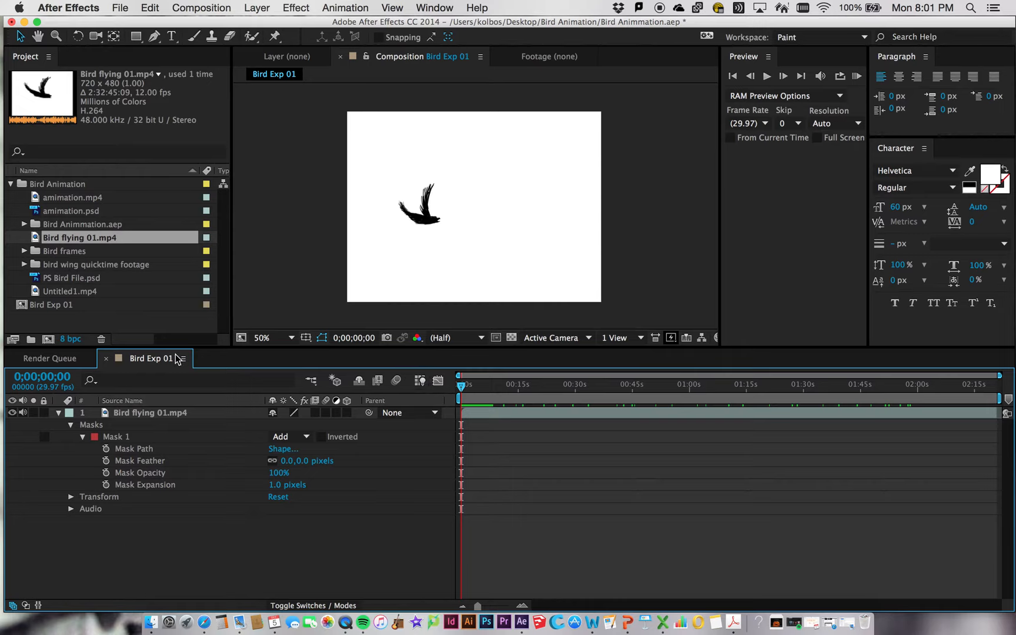
{"action": "left_click", "coordinate": [80, 235]}
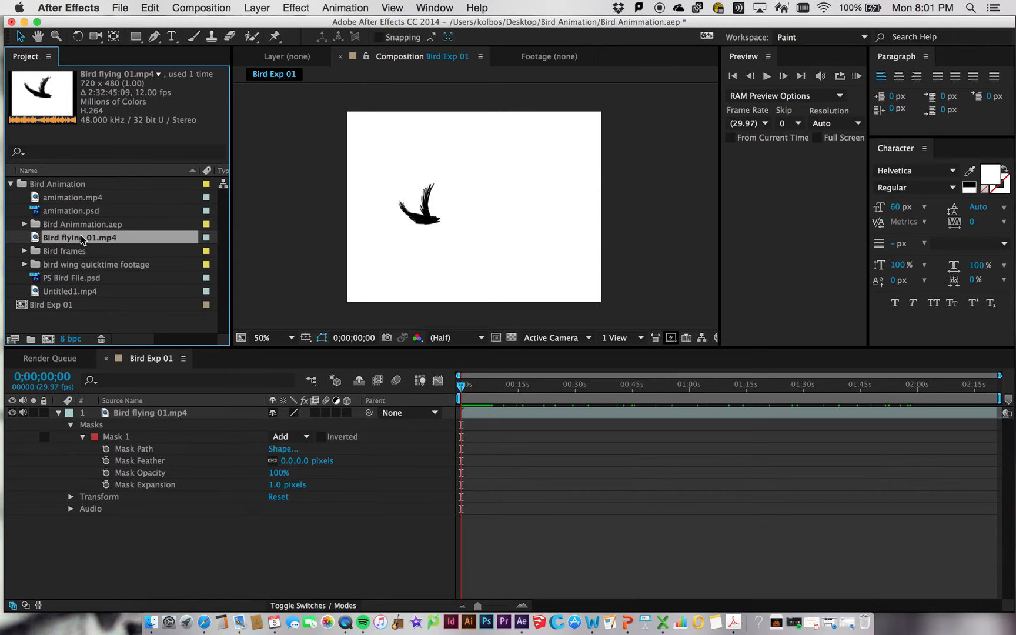
{"action": "right_click", "coordinate": [80, 235]}
{"action": "mouse_move", "coordinate": [131, 333]}
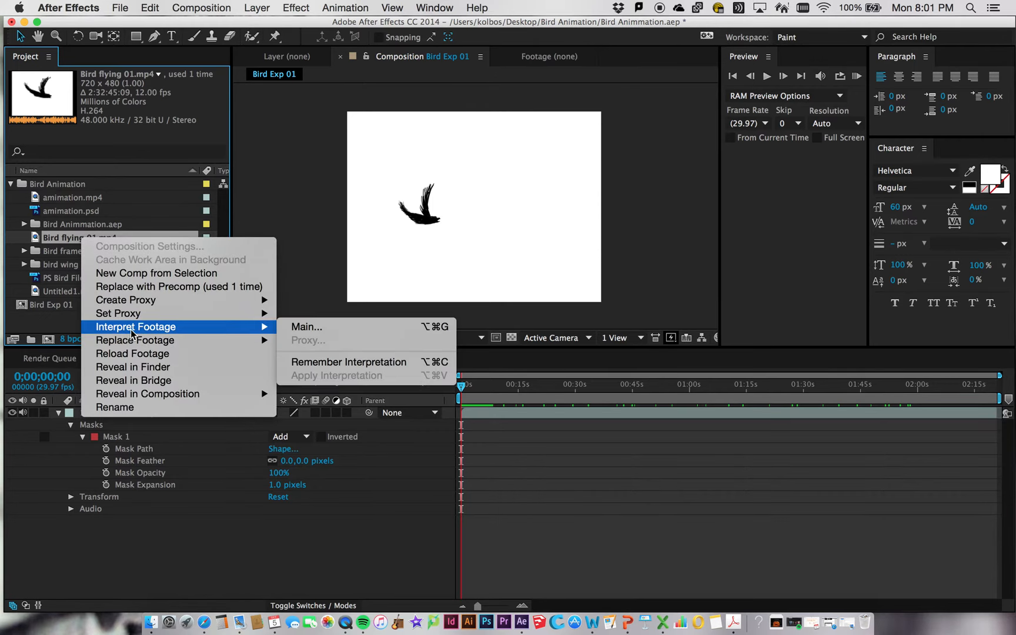
{"action": "left_click", "coordinate": [267, 178]}
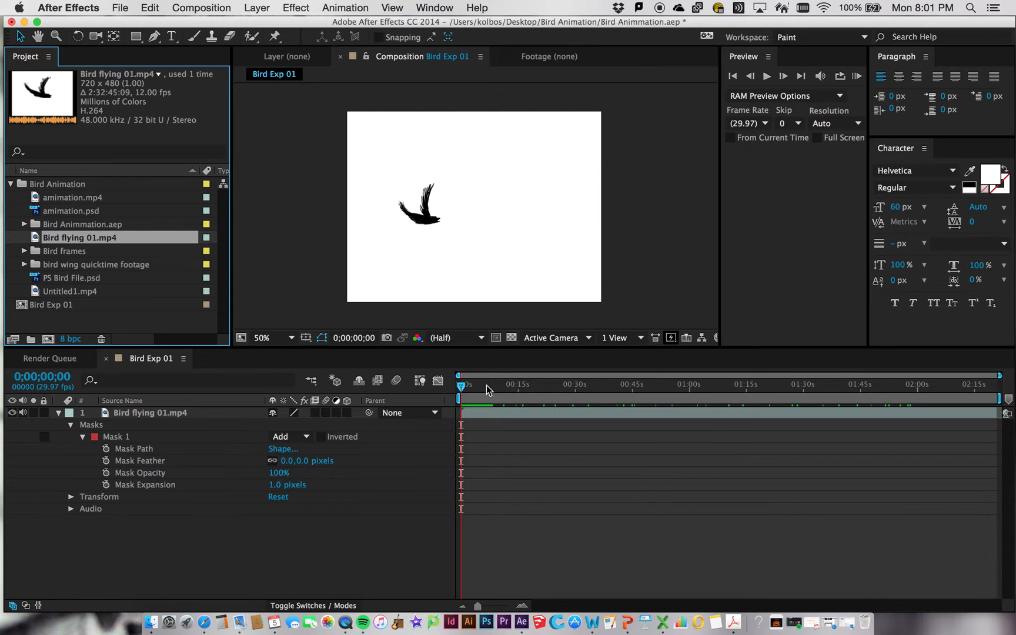
{"action": "left_click", "coordinate": [456, 387]}
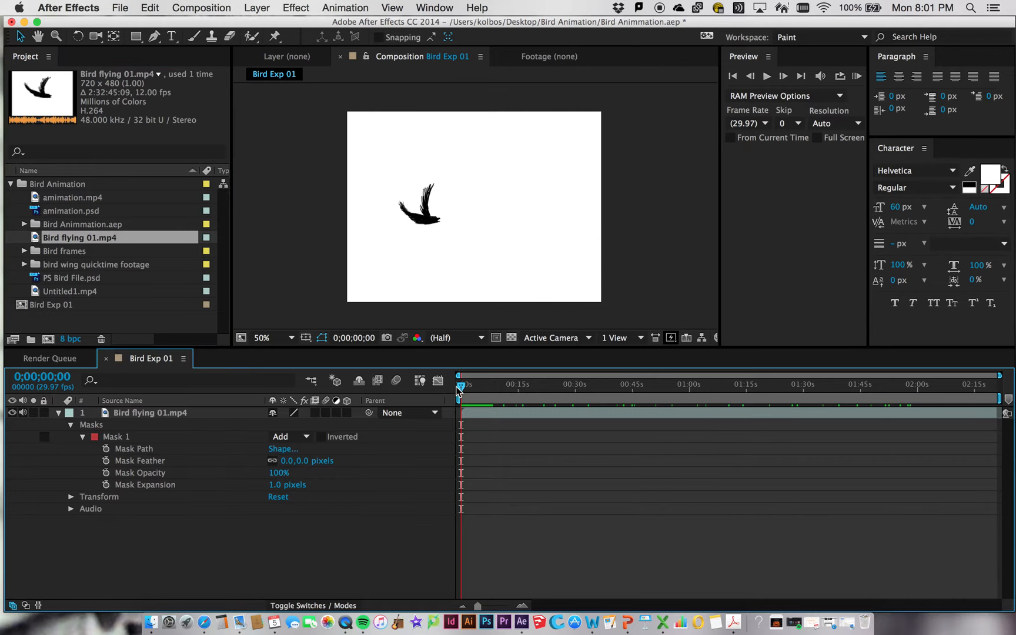
{"action": "left_click", "coordinate": [422, 223]}
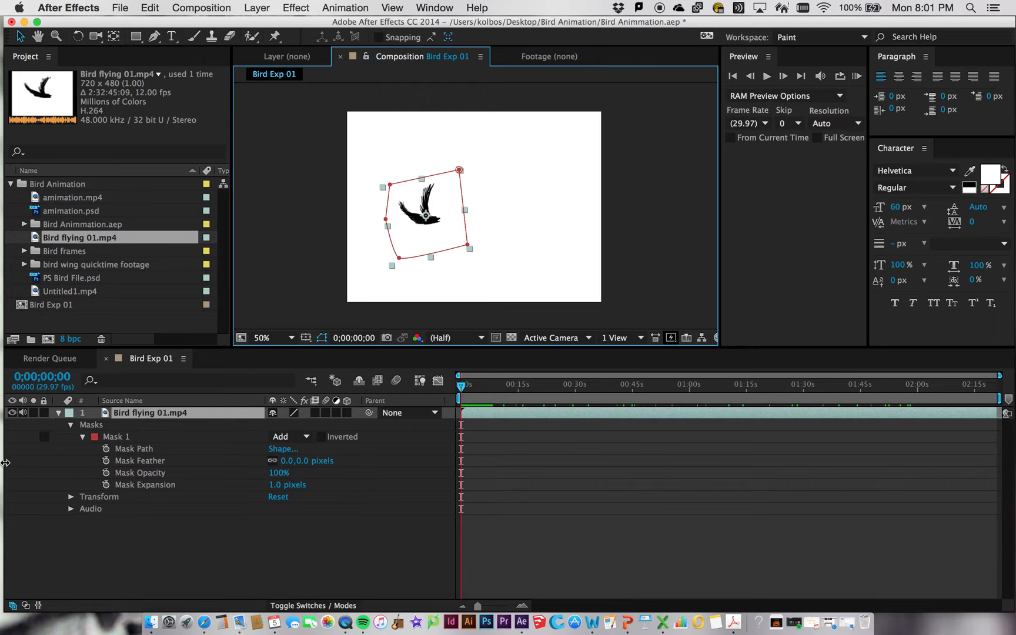
{"action": "left_click", "coordinate": [270, 538]}
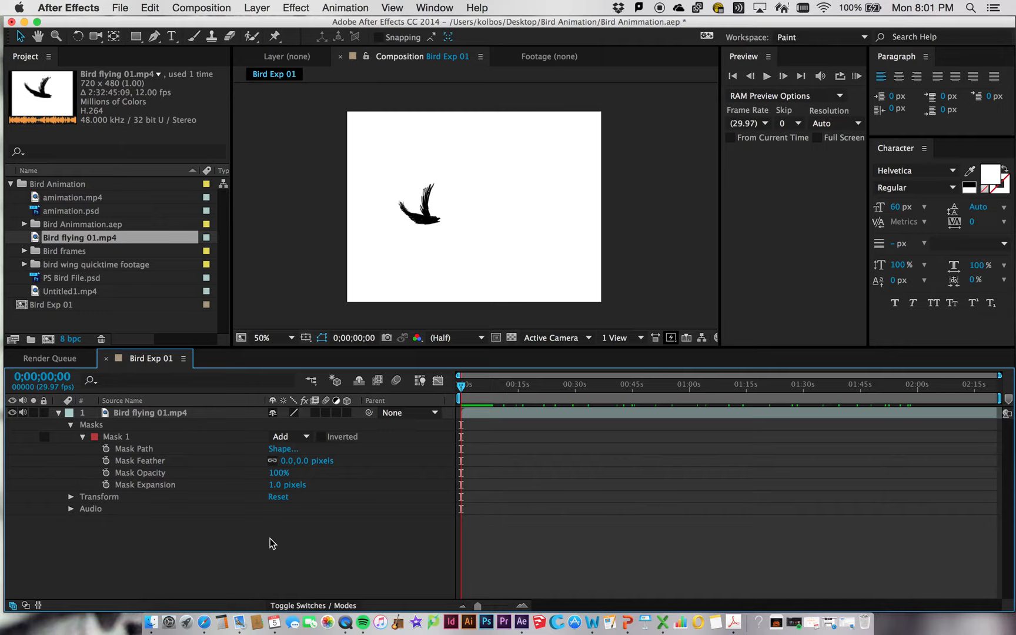
{"action": "left_click", "coordinate": [522, 605]}
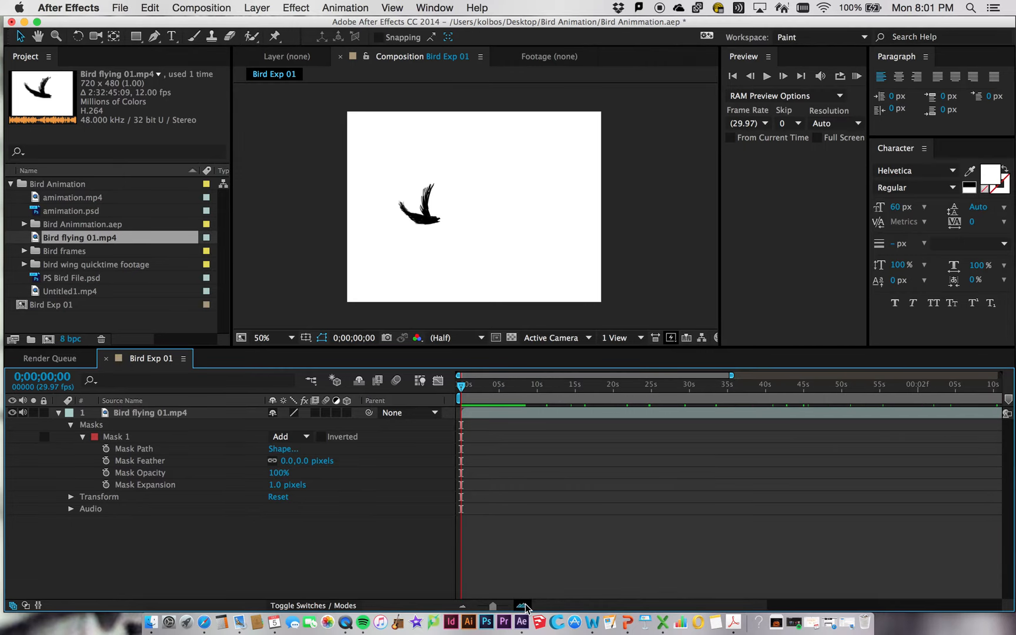
Collapse the Mask 1 properties of the Bird flying 01.mp4 layer and lock the mask.
{"action": "left_click", "coordinate": [523, 606]}
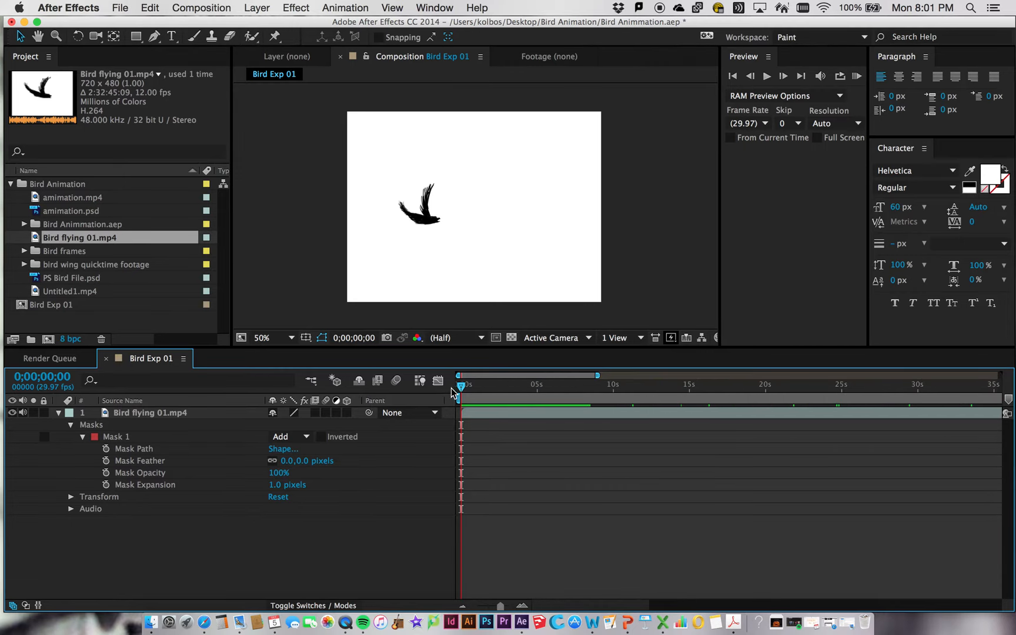
{"action": "left_click", "coordinate": [83, 436]}
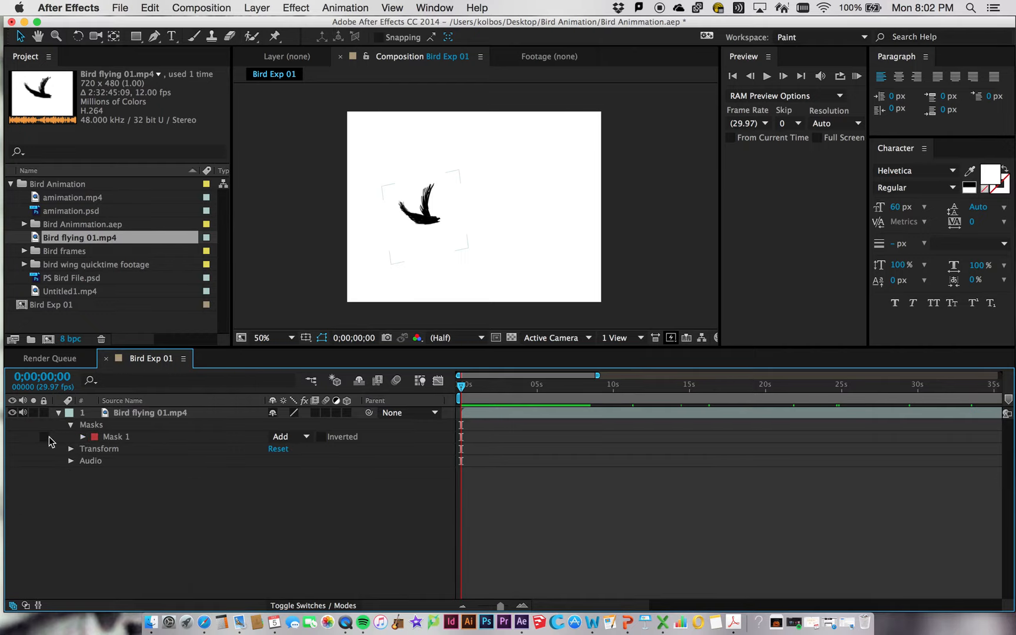
{"action": "left_click", "coordinate": [44, 437]}
{"action": "left_click", "coordinate": [405, 250]}
{"action": "left_click", "coordinate": [484, 227]}
{"action": "left_click", "coordinate": [431, 231]}
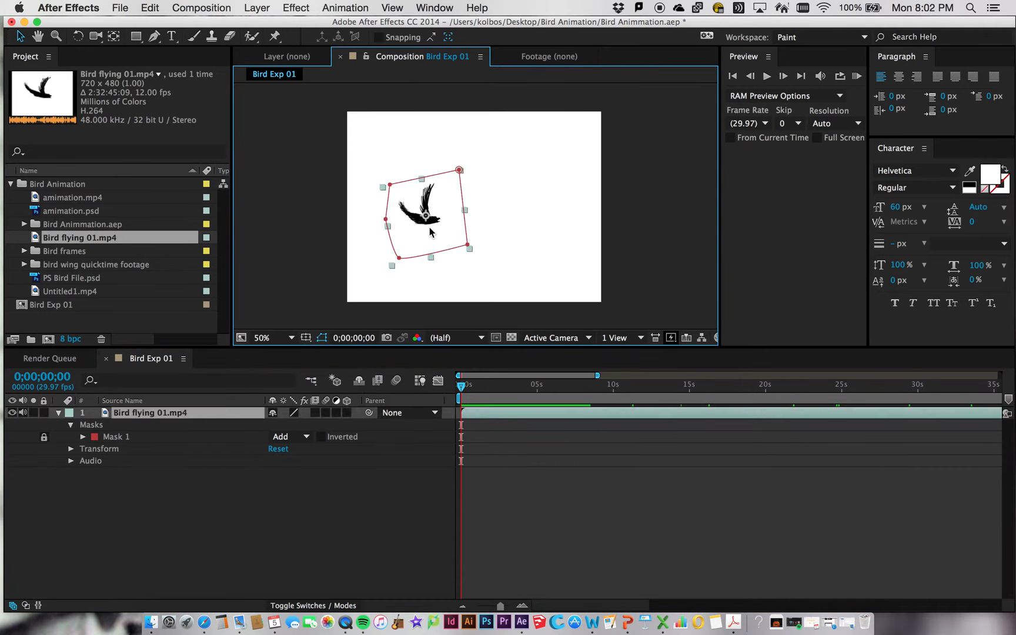
{"action": "left_click", "coordinate": [43, 439]}
{"action": "left_click", "coordinate": [43, 437]}
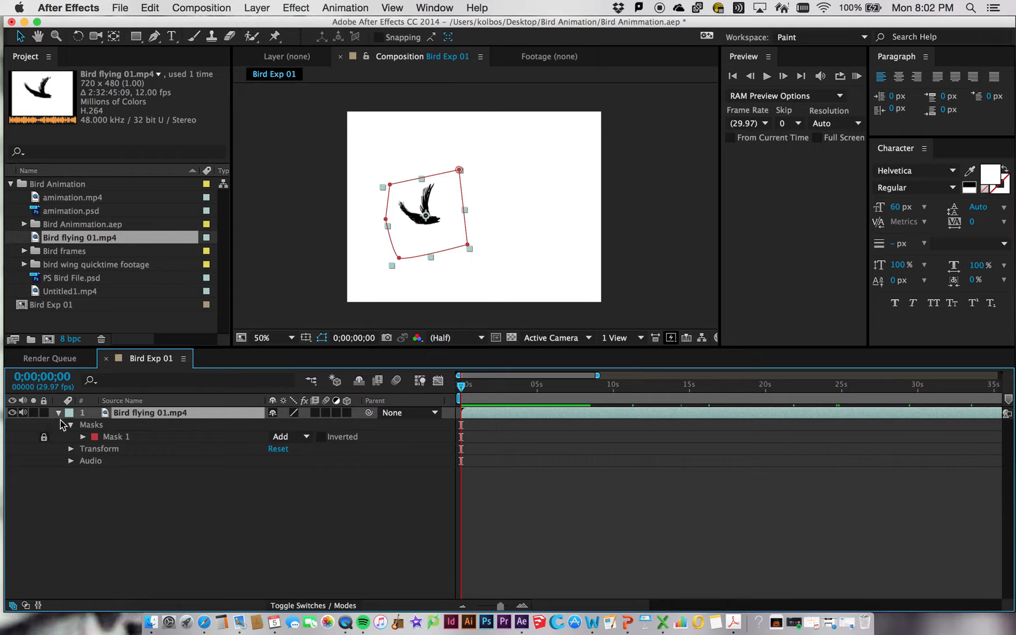
Mute the audio of the Bird flying 01.mp4 layer, collapse its Masks group and deselect the layer.
{"action": "left_click", "coordinate": [12, 413]}
{"action": "left_click", "coordinate": [13, 413]}
{"action": "left_click", "coordinate": [71, 425]}
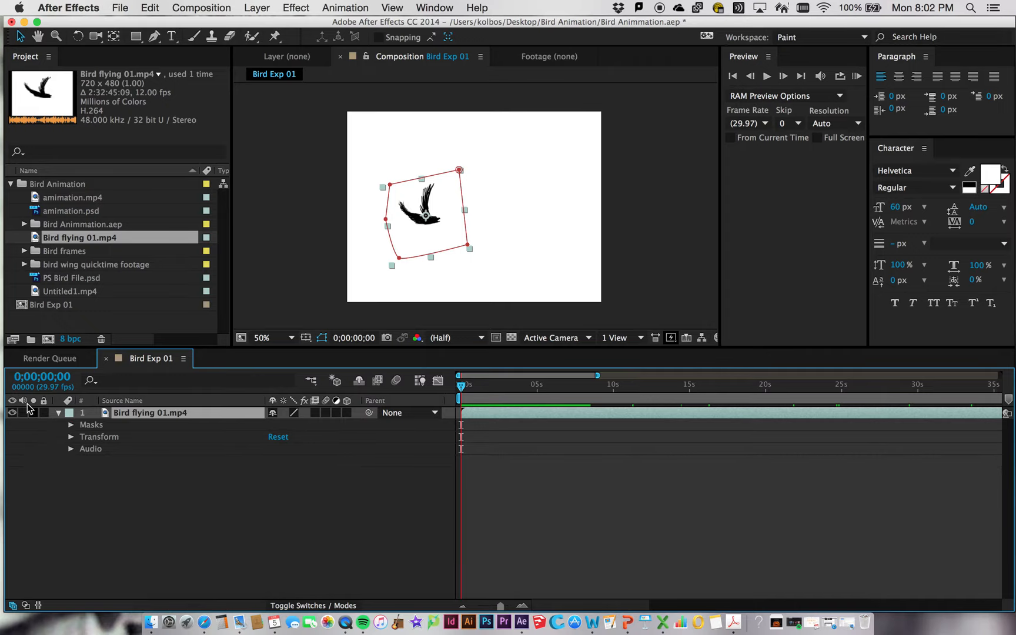
{"action": "left_click", "coordinate": [152, 471]}
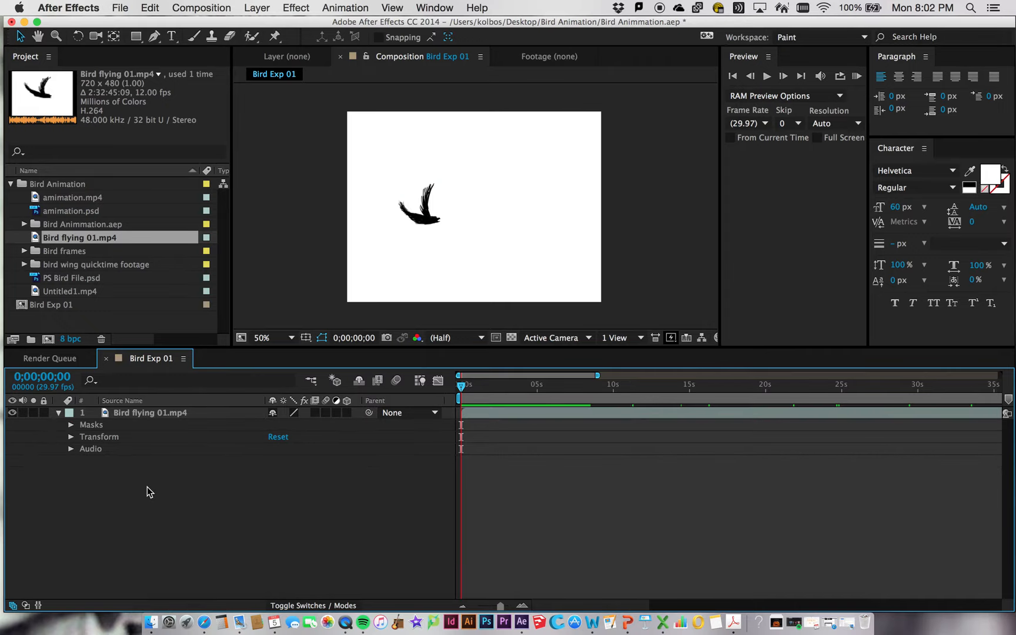
Enable Position keyframing at the first frame and move the bird off the canvas's left edge, to about -230.8, 596.8.
{"action": "left_click", "coordinate": [71, 437]}
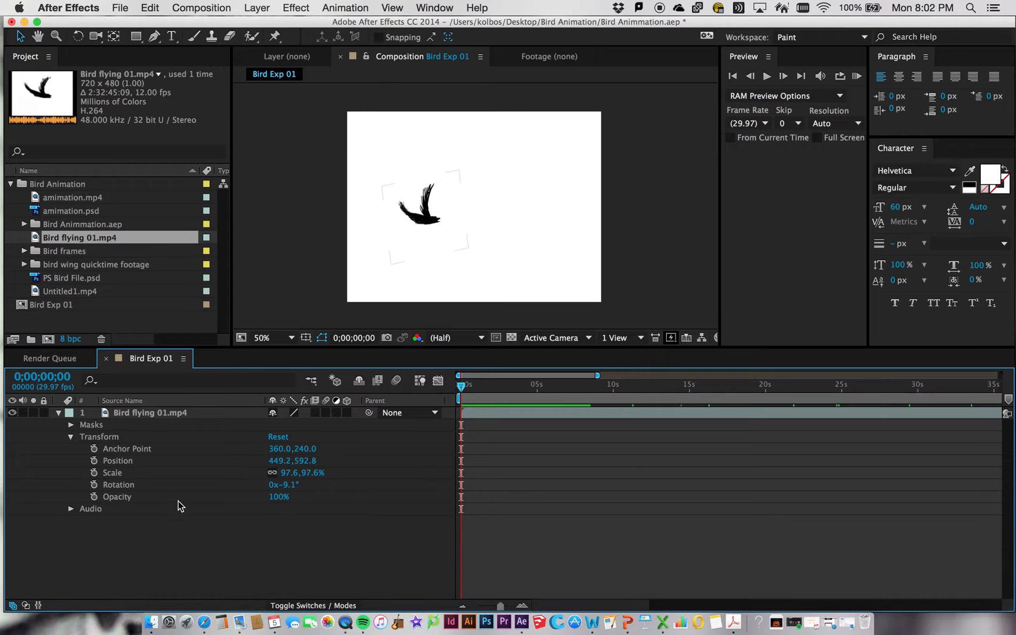
{"action": "left_click", "coordinate": [93, 460]}
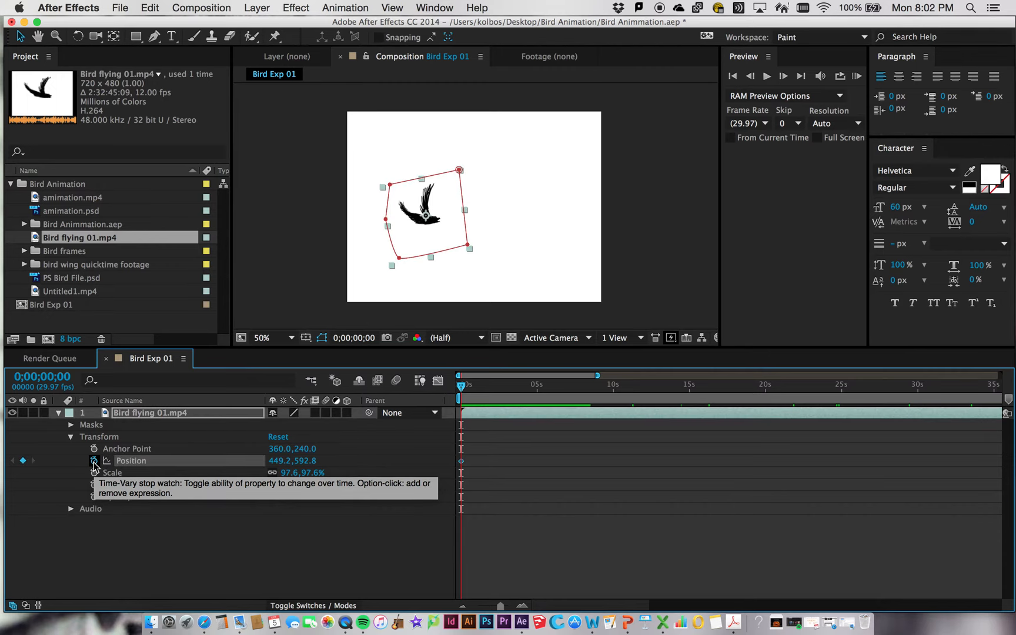
{"action": "left_click", "coordinate": [522, 606]}
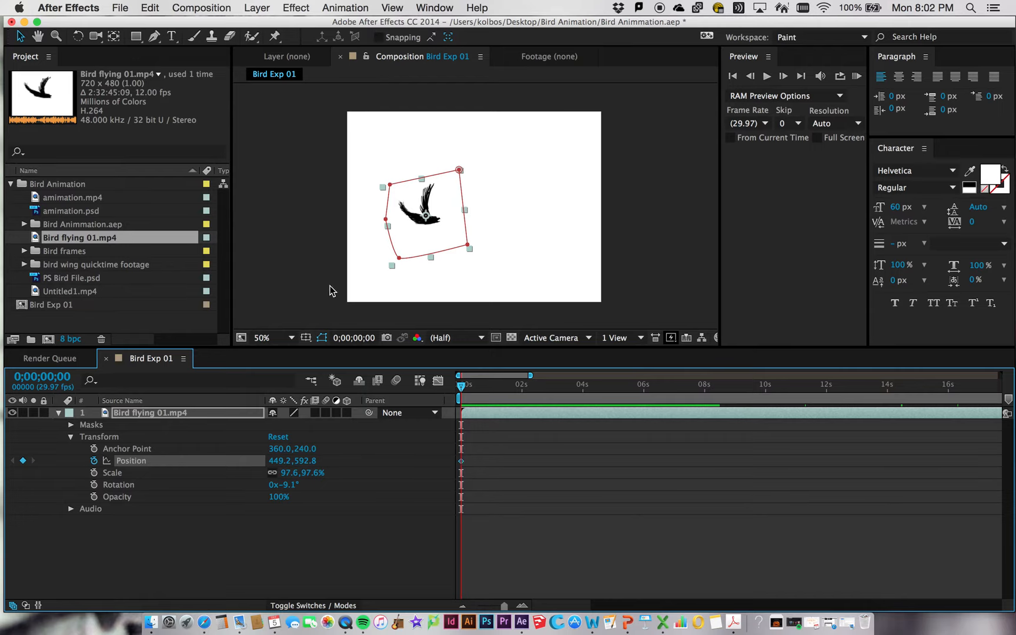
{"action": "left_click_drag", "start_coordinate": [411, 221], "coordinate": [296, 227]}
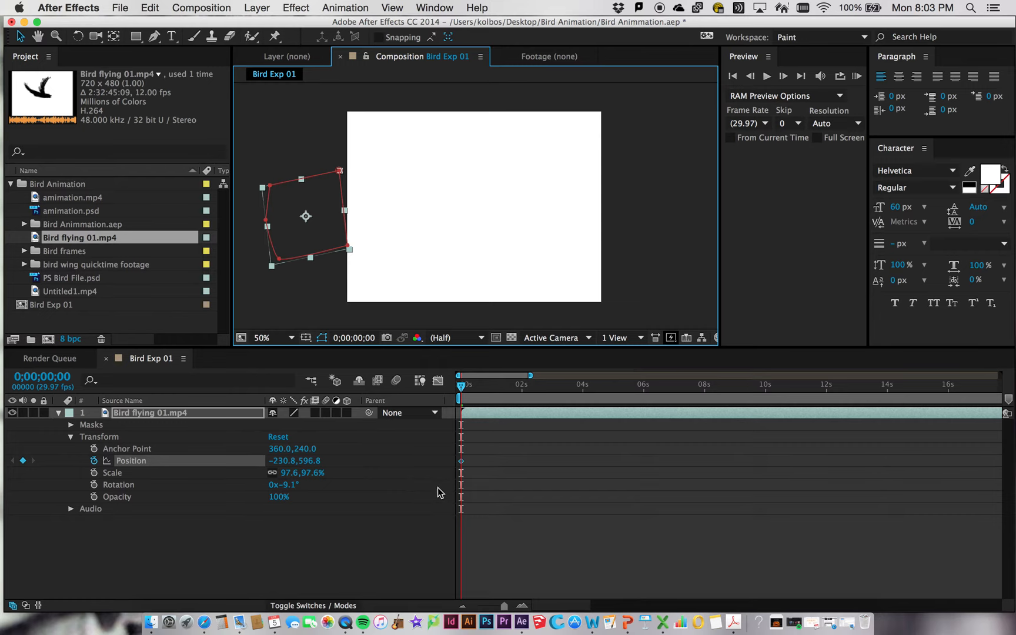
Add a Position keyframe at 0;00;02;03 with the bird past the canvas's right edge at about 1717.2, 356.8, and scrub through the time after it.
{"action": "left_click_drag", "start_coordinate": [459, 390], "coordinate": [524, 393]}
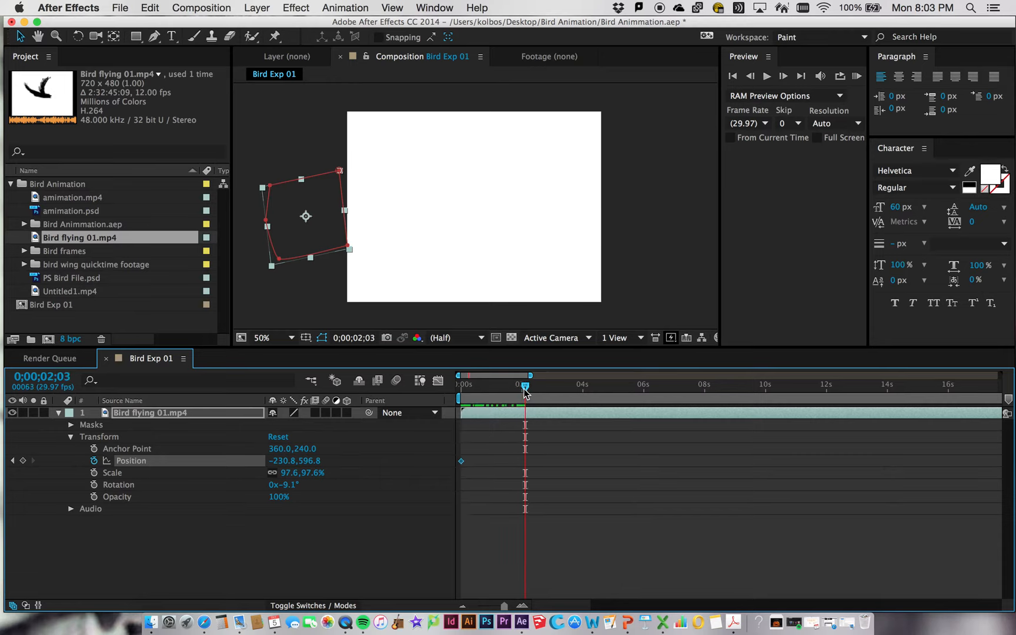
{"action": "left_click_drag", "start_coordinate": [306, 215], "coordinate": [638, 168]}
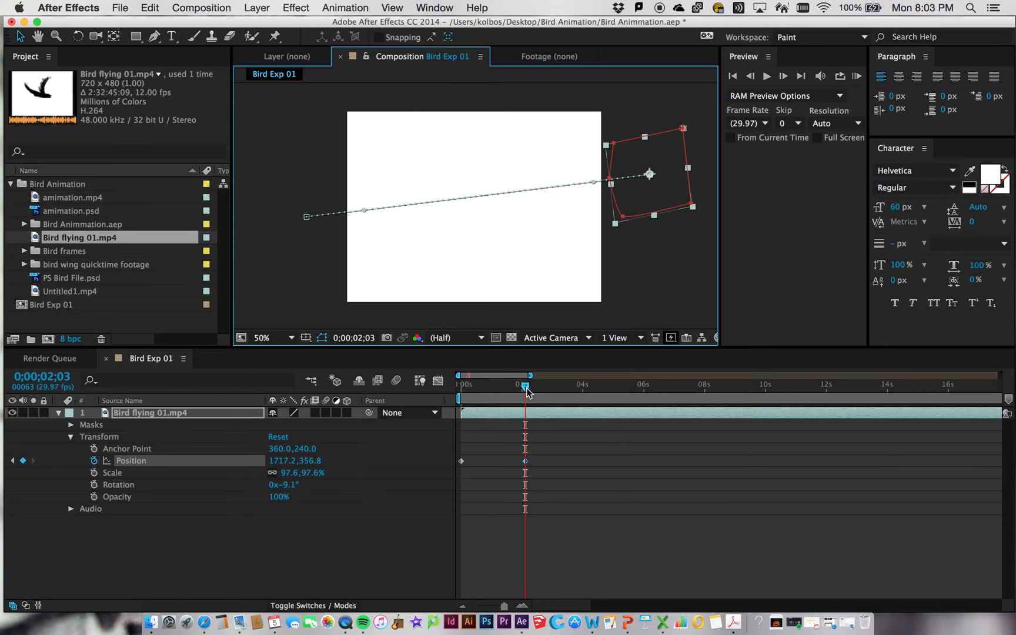
{"action": "mouse_move", "coordinate": [527, 392]}
{"action": "left_mouse_down"}
{"action": "mouse_move", "coordinate": [460, 397]}
{"action": "mouse_move", "coordinate": [538, 393]}
{"action": "left_mouse_up"}
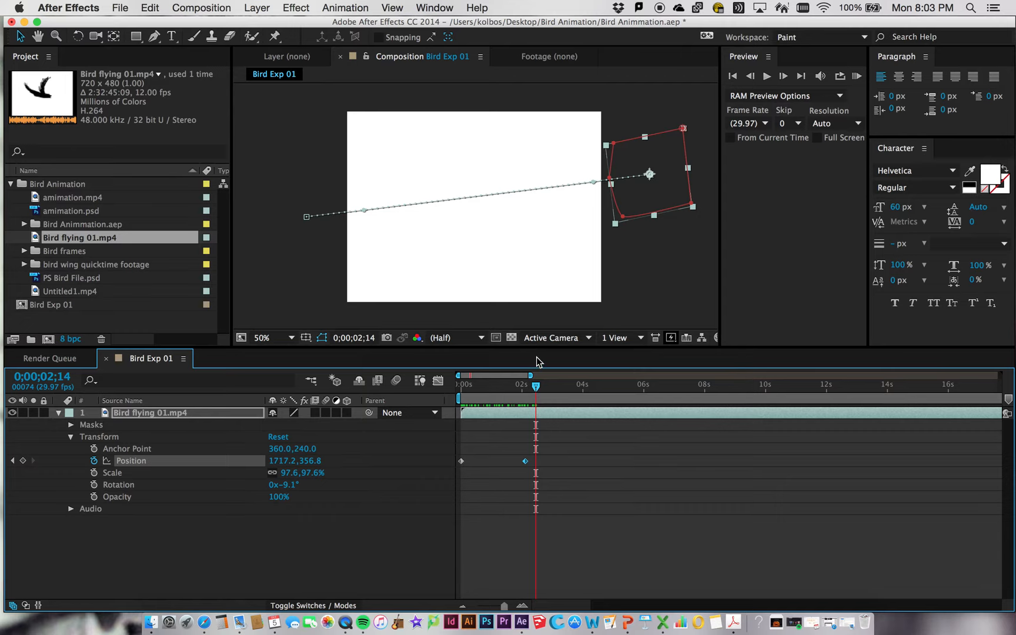
{"action": "left_click_drag", "start_coordinate": [535, 385], "coordinate": [643, 399]}
{"action": "left_click_drag", "start_coordinate": [525, 393], "coordinate": [551, 392]}
Move the second Position keyframe earlier, to about 1.4 seconds, and preview the flight twice from the first frame.
{"action": "left_click_drag", "start_coordinate": [525, 460], "coordinate": [502, 461]}
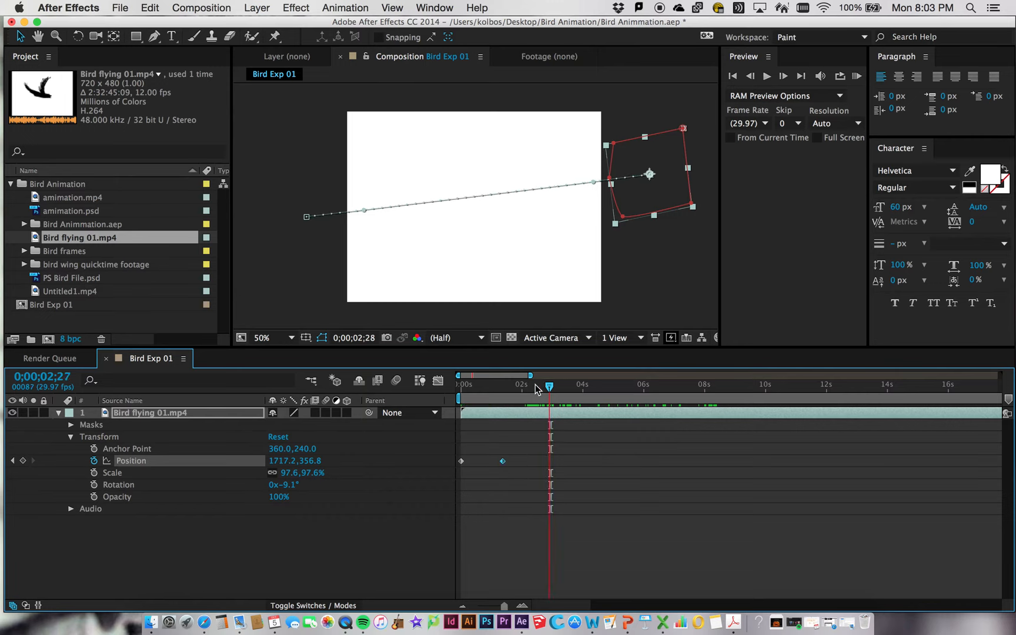
{"action": "left_click_drag", "start_coordinate": [550, 386], "coordinate": [419, 387]}
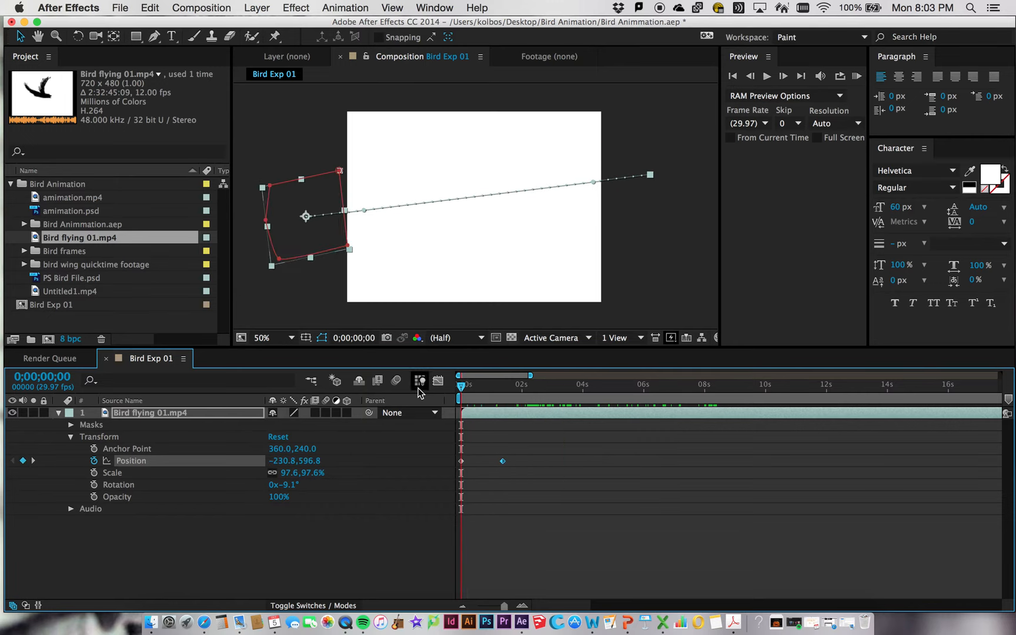
{"action": "key", "text": "space"}
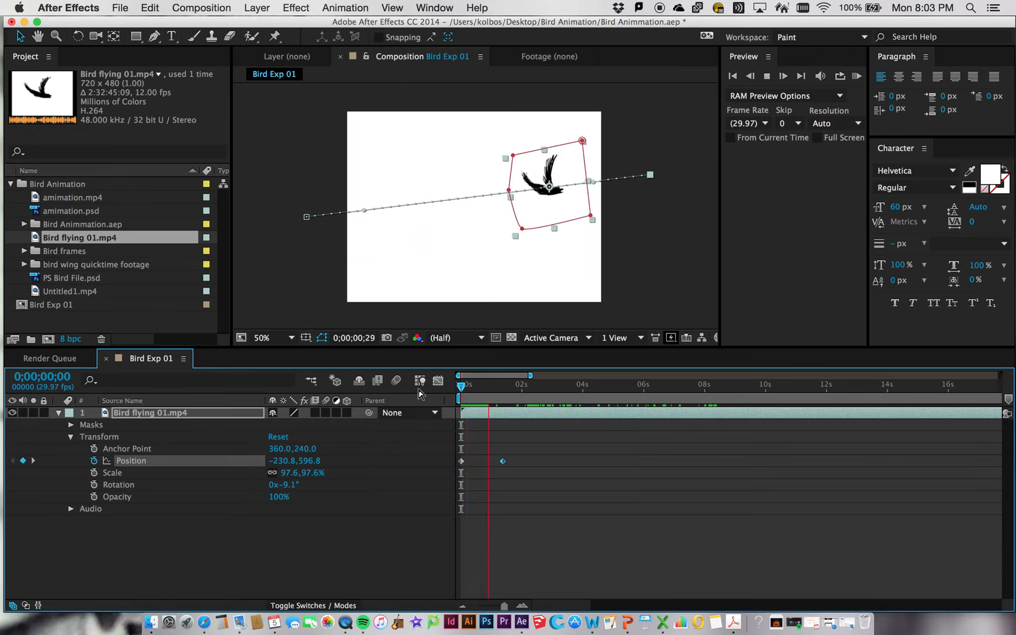
{"action": "left_click", "coordinate": [513, 387]}
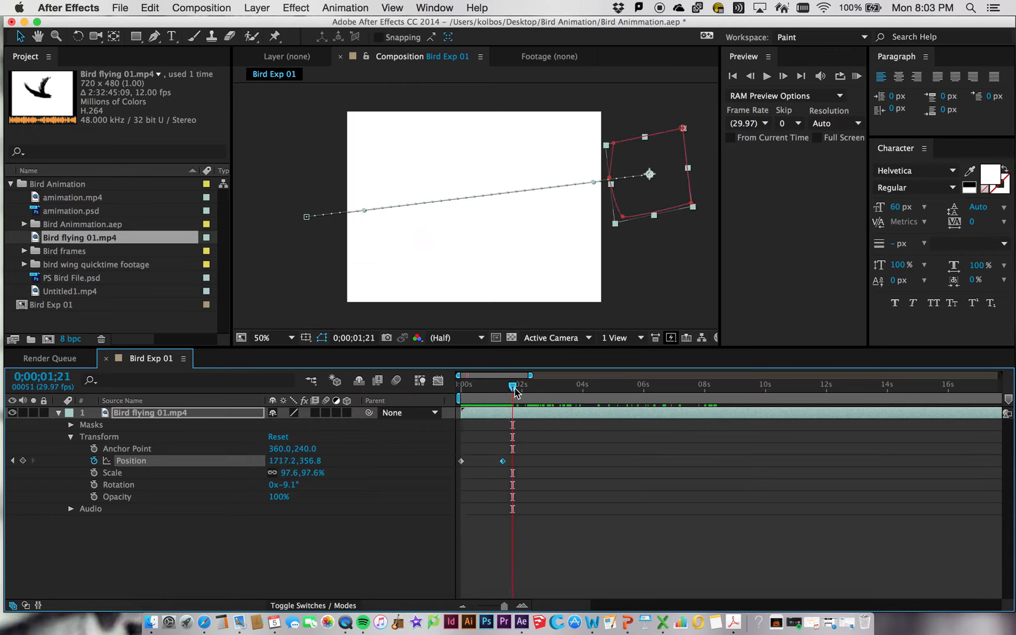
{"action": "left_click_drag", "start_coordinate": [514, 387], "coordinate": [438, 386]}
{"action": "key", "text": "space"}
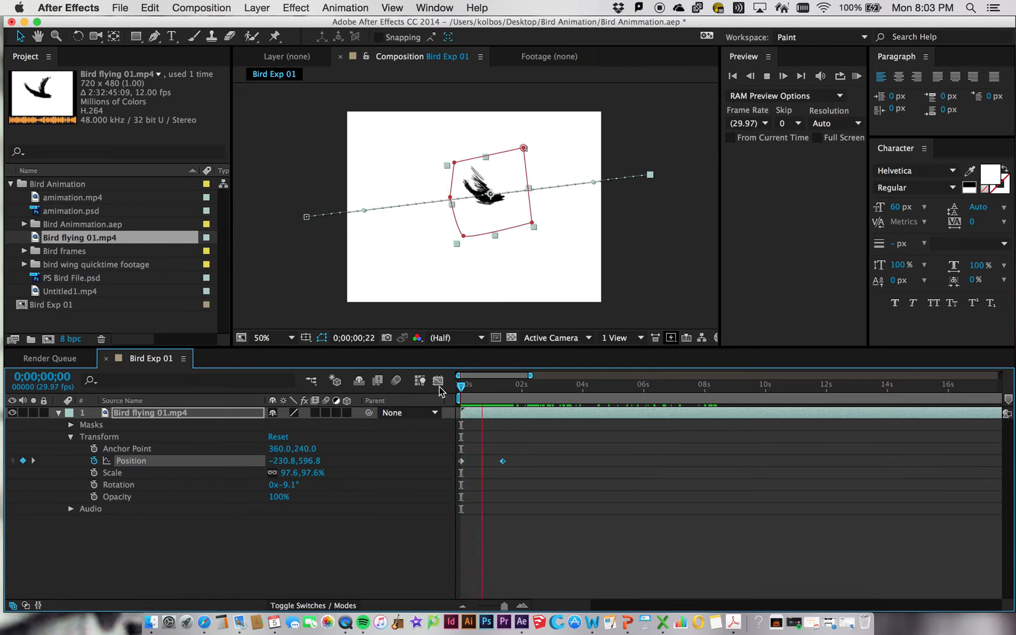
{"action": "key", "text": "space"}
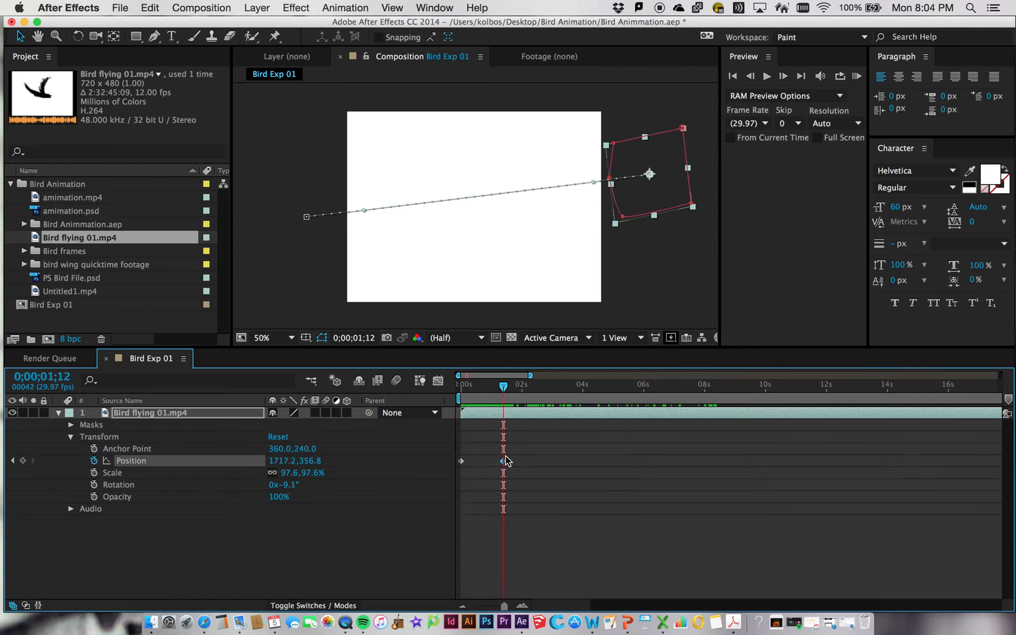
Move the second Position keyframe to about 3.2 seconds and preview the slower flight twice from the start.
{"action": "left_click_drag", "start_coordinate": [503, 462], "coordinate": [560, 461]}
{"action": "left_click_drag", "start_coordinate": [503, 388], "coordinate": [432, 392]}
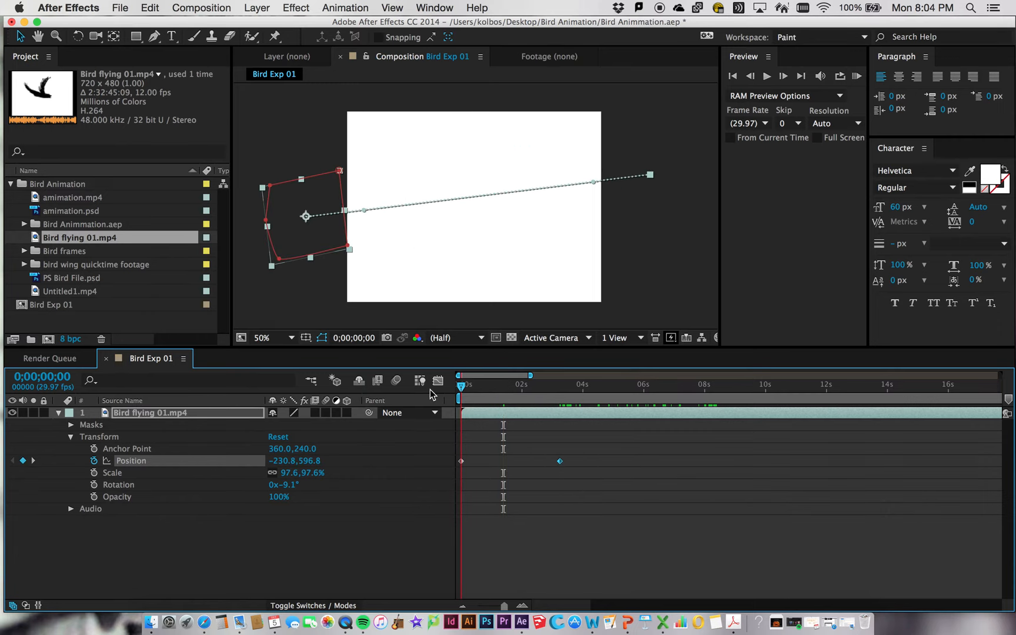
{"action": "key", "text": "space"}
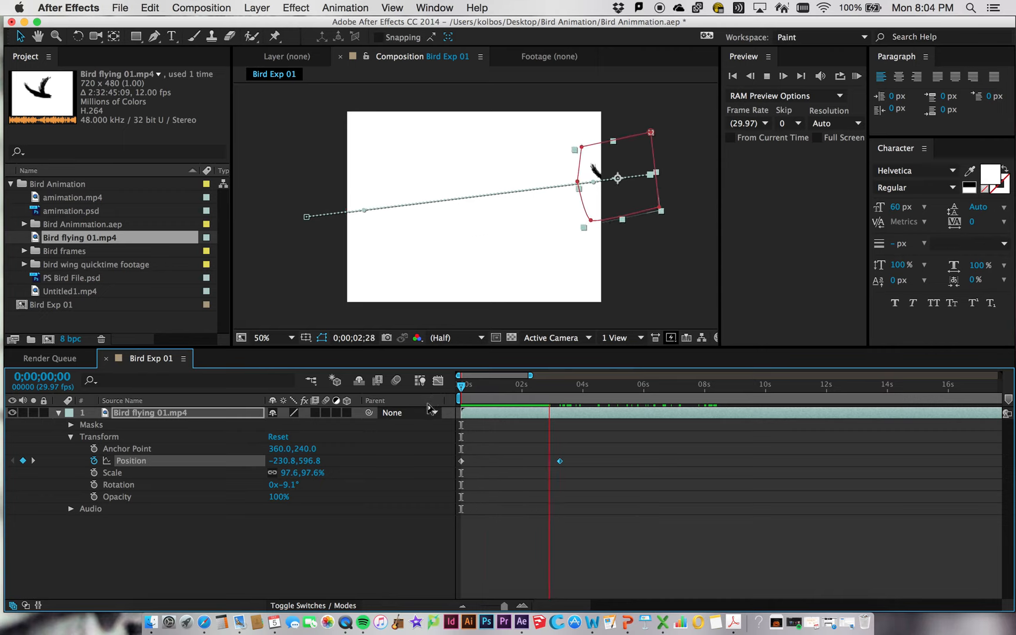
{"action": "key", "text": "space"}
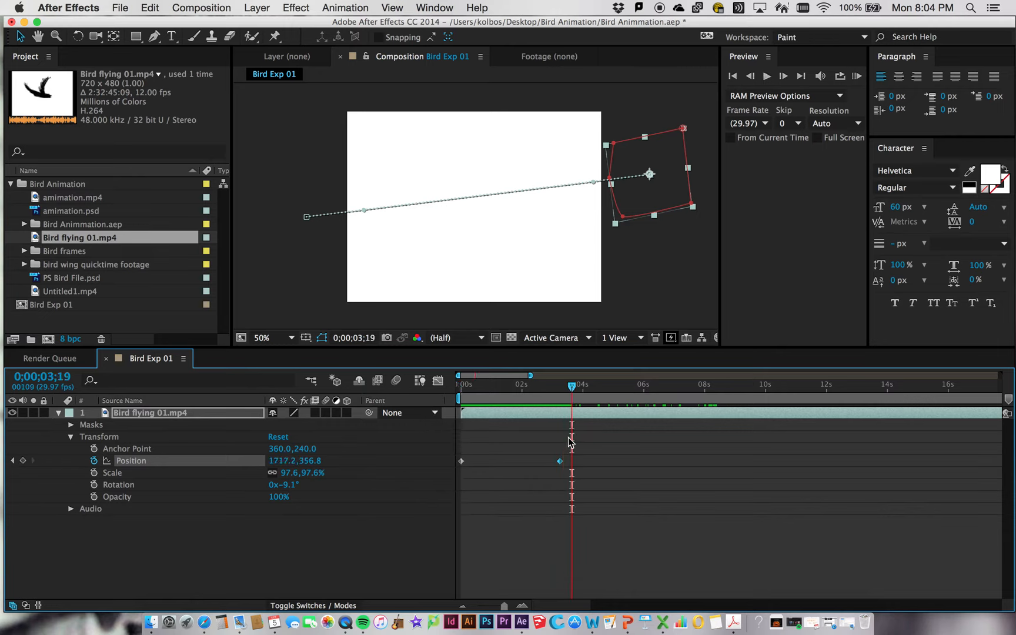
{"action": "key", "text": "space"}
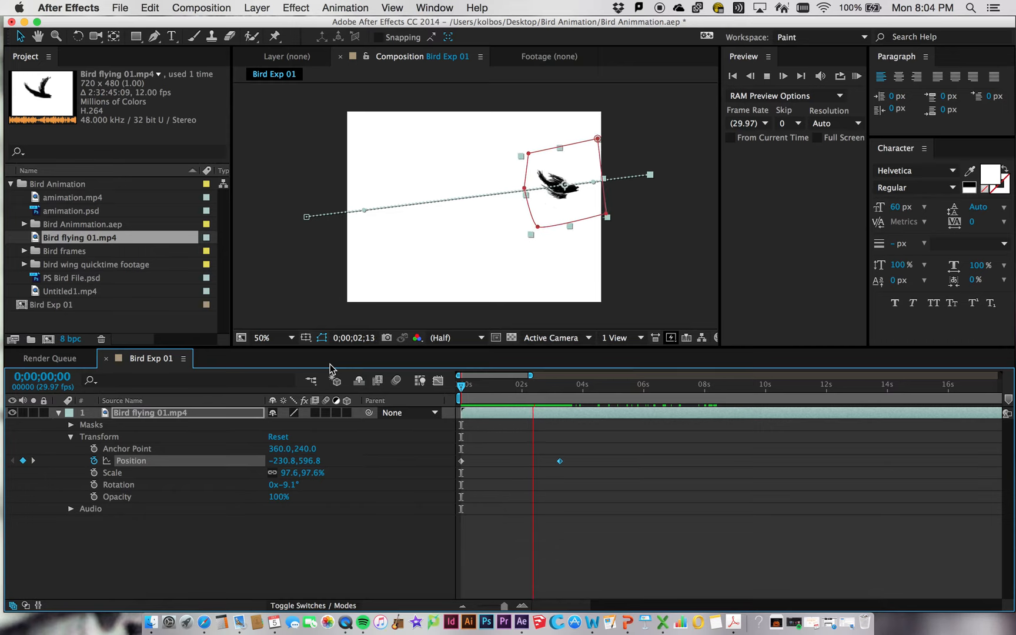
{"action": "key", "text": "space"}
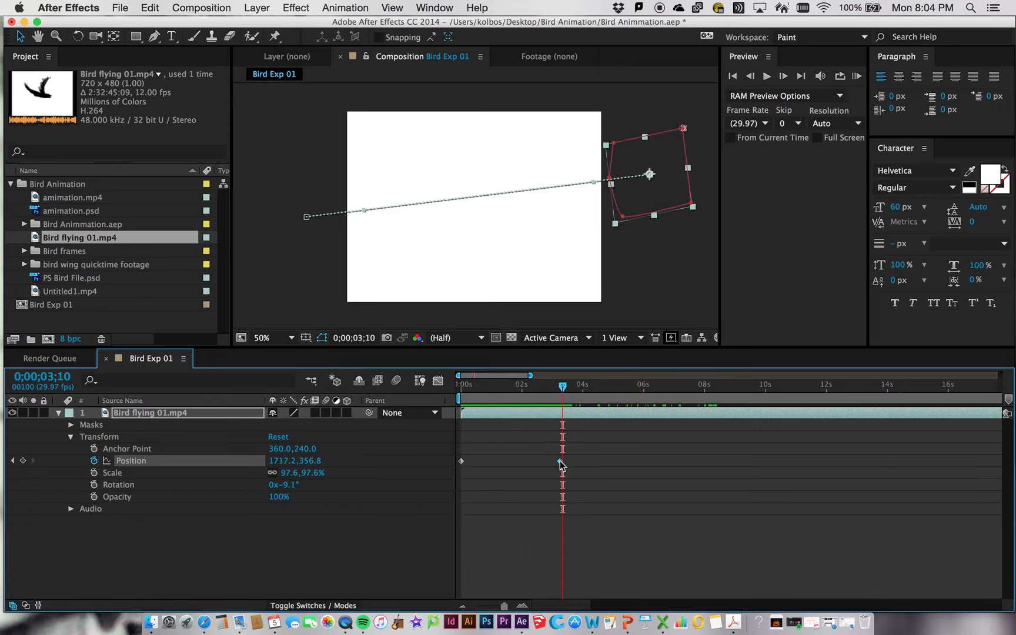
Move the second Position keyframe back to about the 2-second mark.
{"action": "left_click_drag", "start_coordinate": [549, 461], "coordinate": [537, 462]}
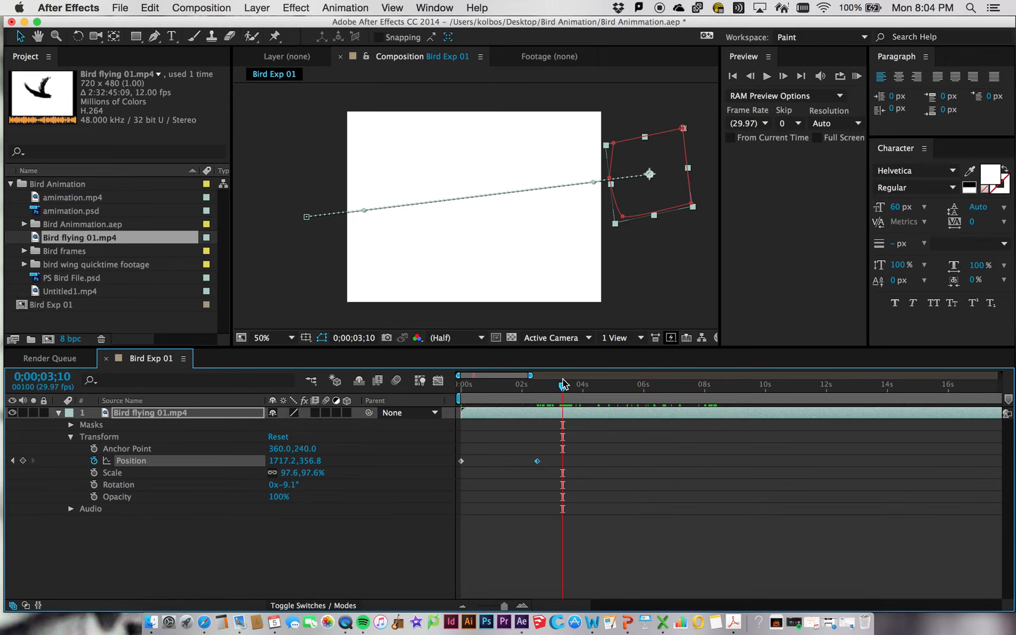
{"action": "left_click_drag", "start_coordinate": [562, 386], "coordinate": [522, 386]}
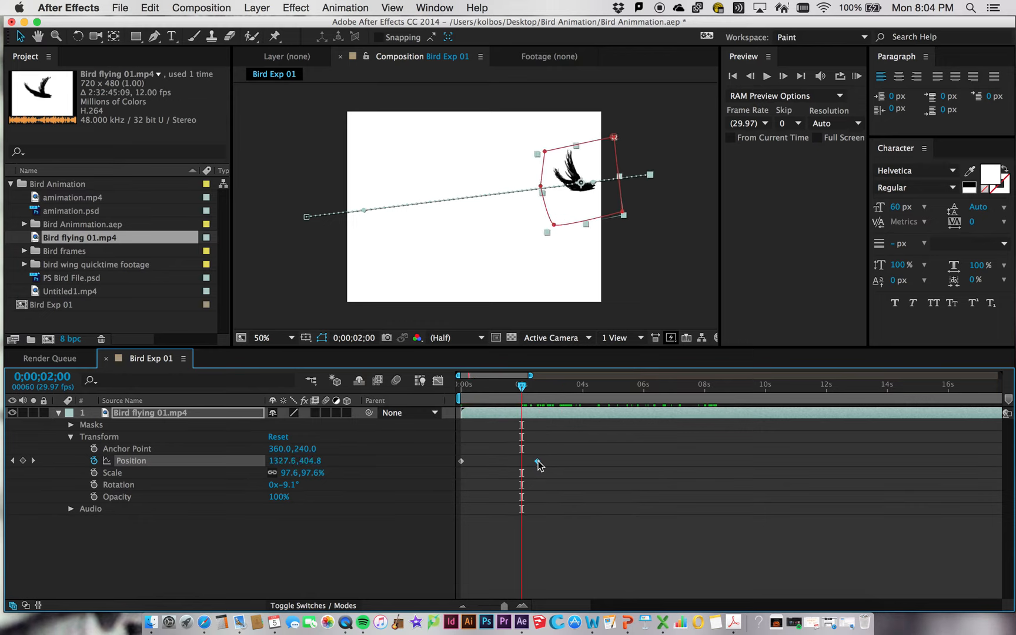
{"action": "left_click_drag", "start_coordinate": [539, 465], "coordinate": [520, 464]}
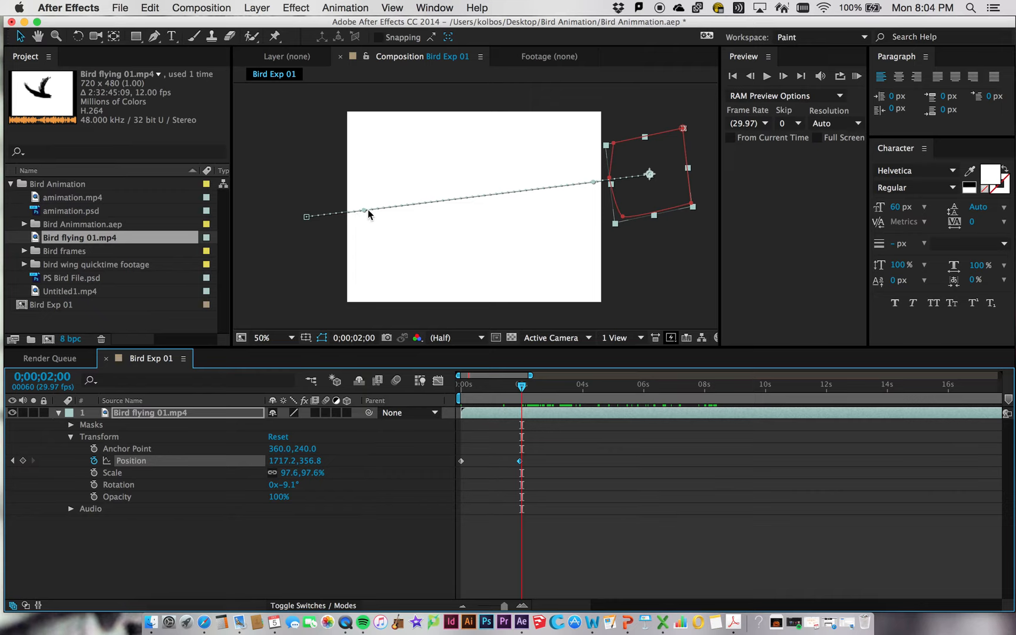
Pull the motion path's starting Bezier handle downward so the bird's flight dips after entering, and return the view to 50%.
{"action": "left_click", "coordinate": [290, 339]}
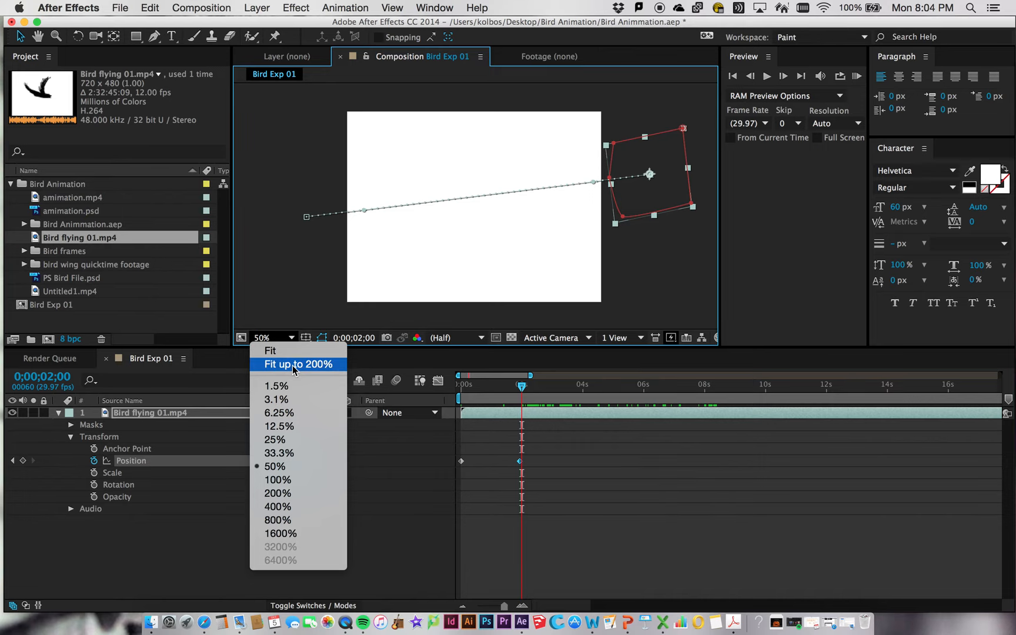
{"action": "left_click", "coordinate": [288, 494]}
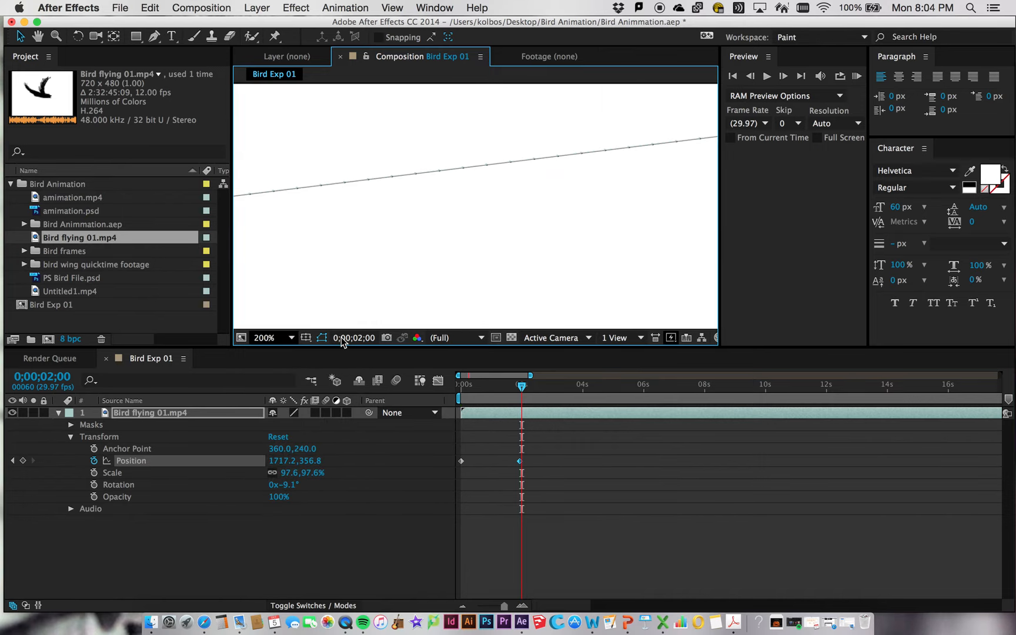
{"action": "key", "text": "space"}
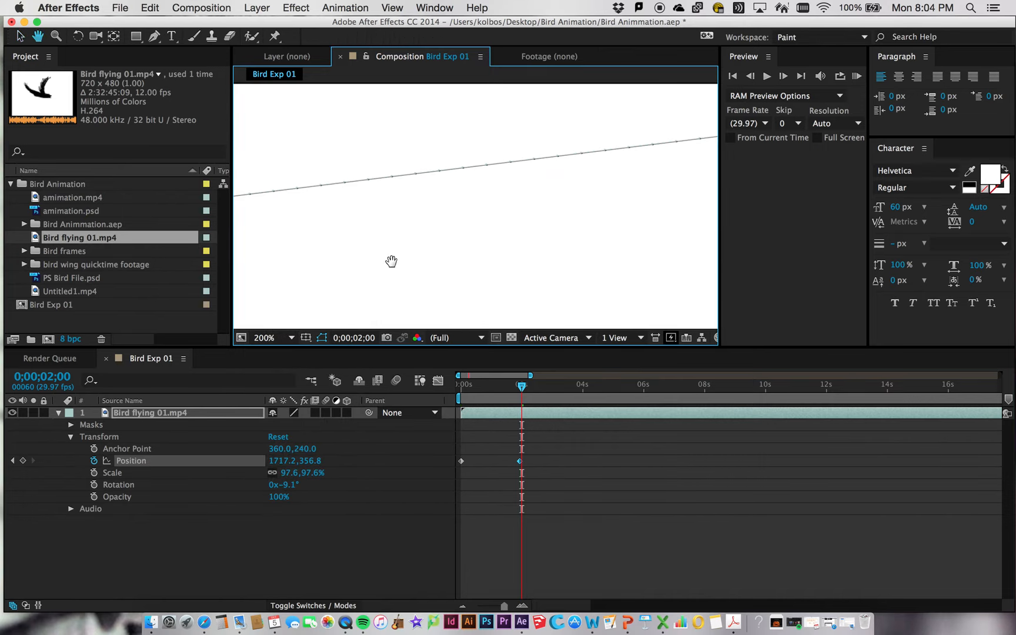
{"action": "left_click_drag", "start_coordinate": [438, 250], "coordinate": [641, 237]}
{"action": "left_click_drag", "start_coordinate": [461, 238], "coordinate": [588, 225]}
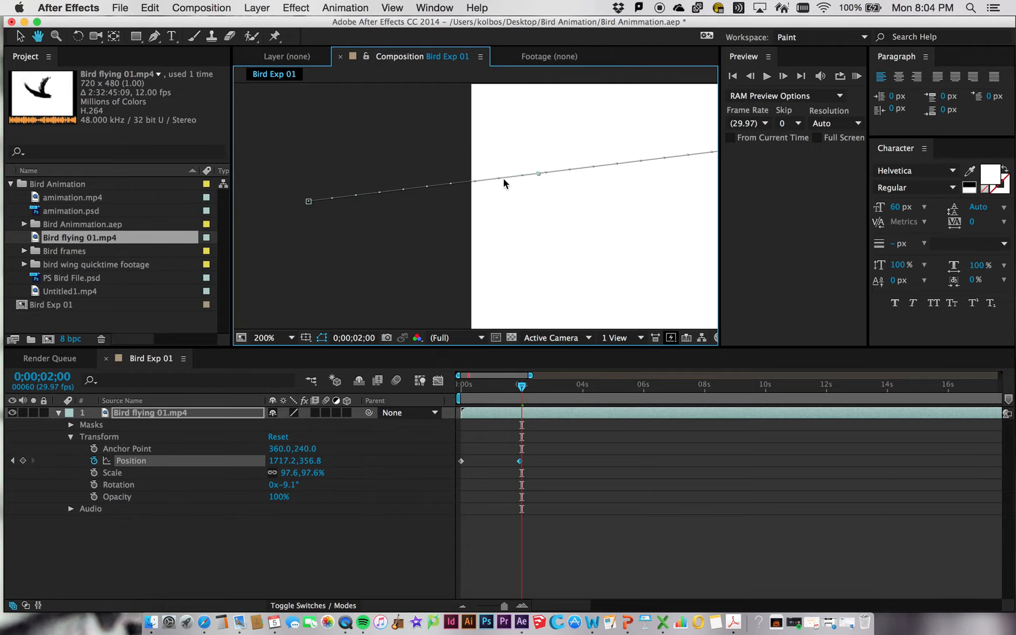
{"action": "left_click_drag", "start_coordinate": [540, 174], "coordinate": [651, 290]}
{"action": "key", "text": "period"}
{"action": "scroll", "coordinate": [493, 268], "scroll_direction": "down", "scroll_amount": 3}
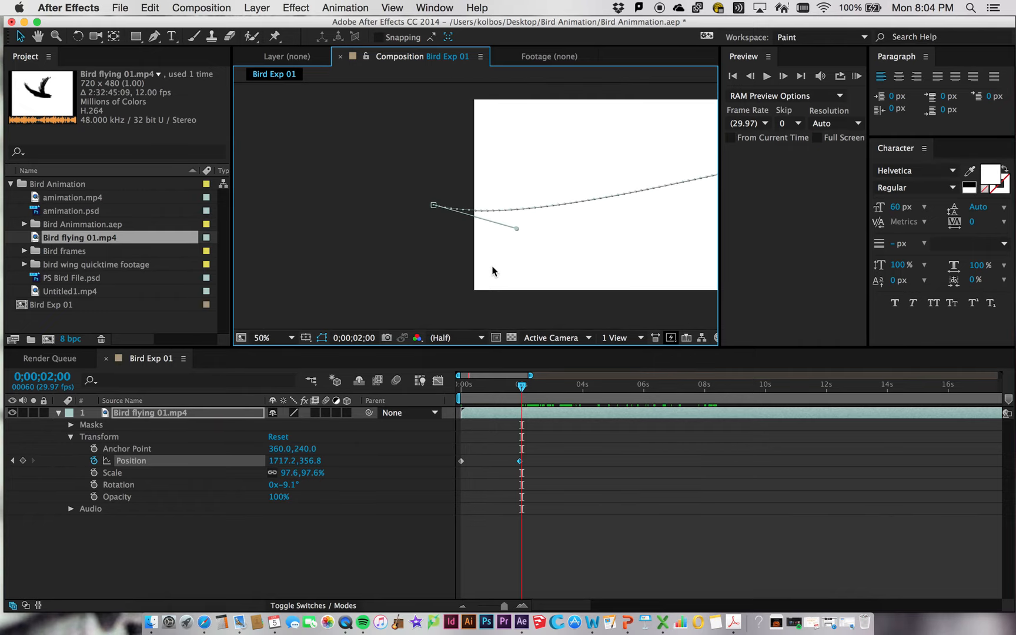
Pull the motion path's ending Bezier handle up and to the left to form an S-curve, and return the playhead to the first frame.
{"action": "key", "text": "space"}
{"action": "left_click_drag", "start_coordinate": [597, 254], "coordinate": [422, 262]}
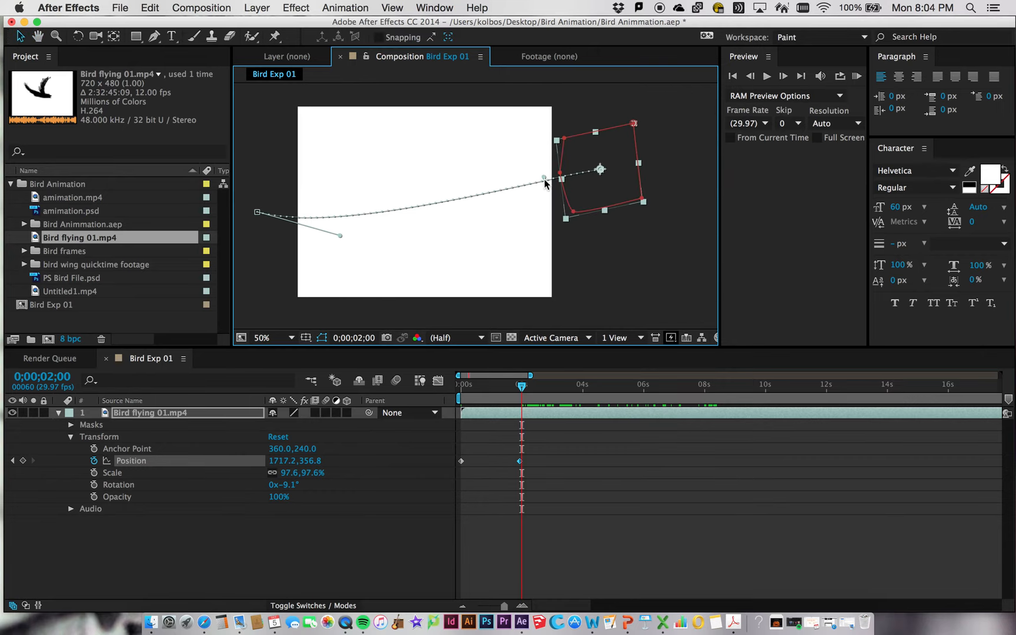
{"action": "left_click_drag", "start_coordinate": [542, 177], "coordinate": [402, 123]}
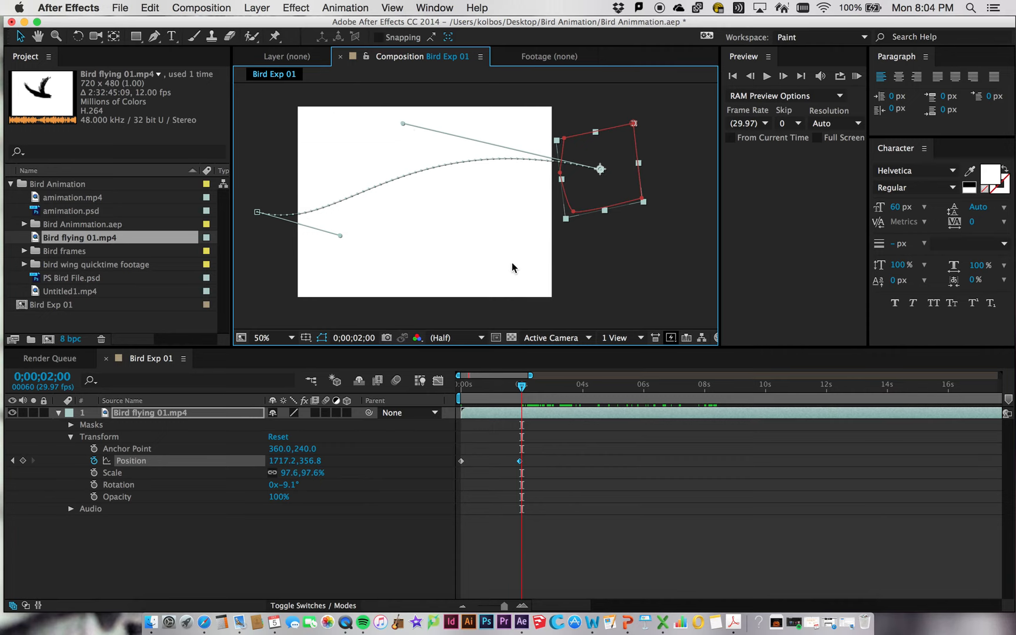
{"action": "left_click_drag", "start_coordinate": [520, 385], "coordinate": [368, 385]}
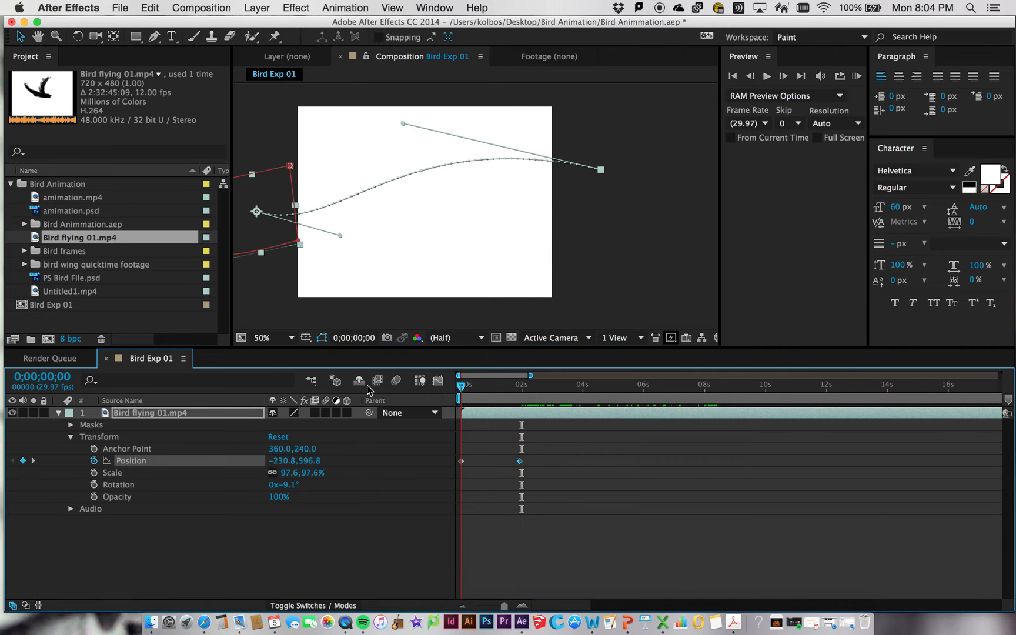
Preview the S-curve flight, and add a third Position keyframe at 0;00;03;25 with the bird moved back inside the frame's lower-left area.
{"action": "key", "text": "space"}
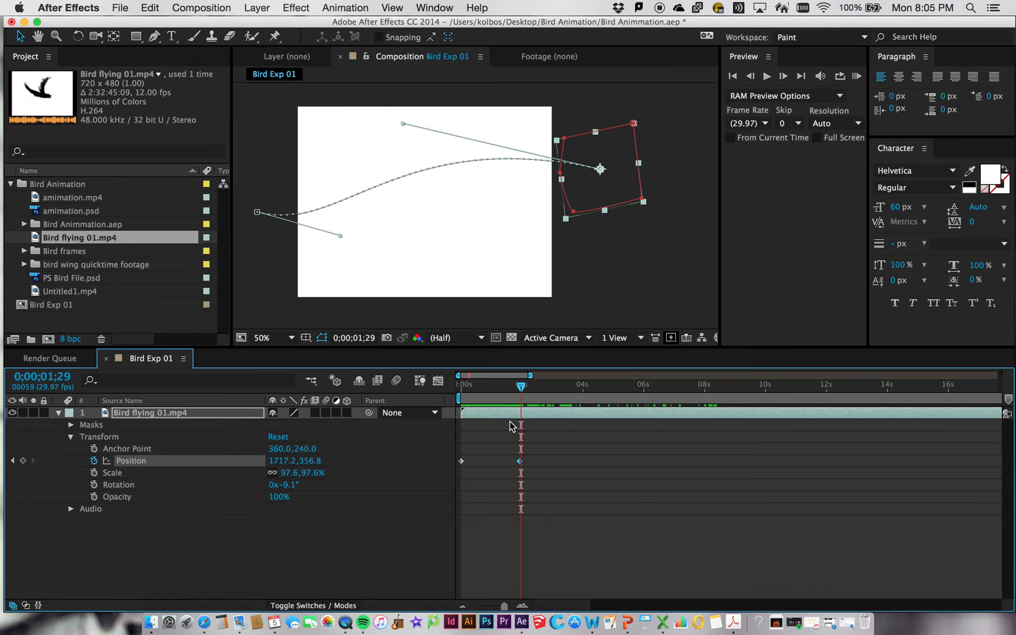
{"action": "left_click_drag", "start_coordinate": [521, 390], "coordinate": [579, 391]}
{"action": "left_click_drag", "start_coordinate": [597, 202], "coordinate": [381, 260]}
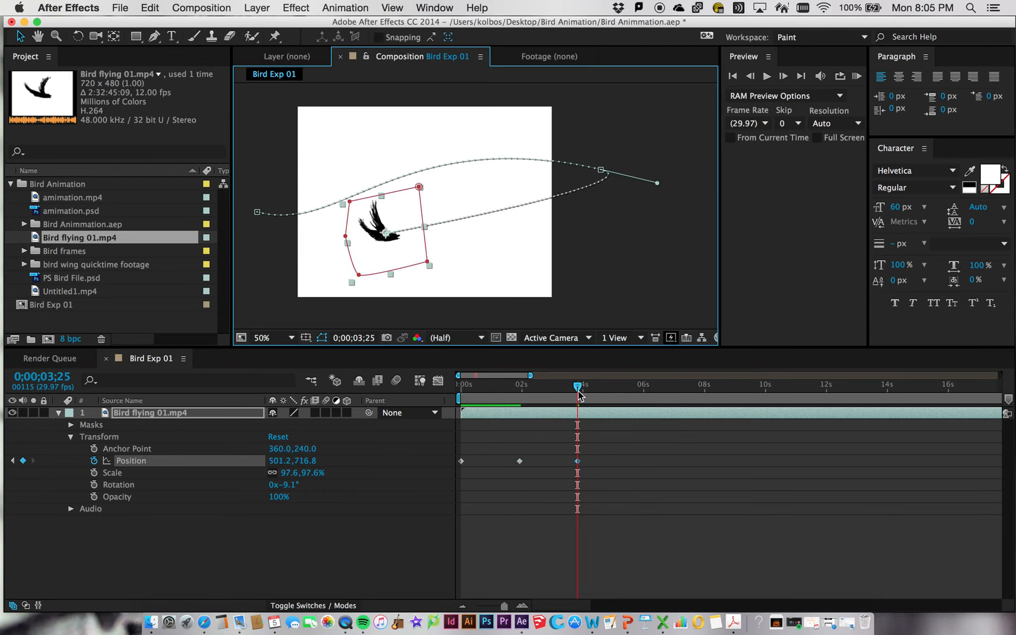
Preview the out-and-back flight from the first frame, scrub through the turn, and return the playhead to the start.
{"action": "left_click_drag", "start_coordinate": [577, 388], "coordinate": [450, 389]}
{"action": "key", "text": "space"}
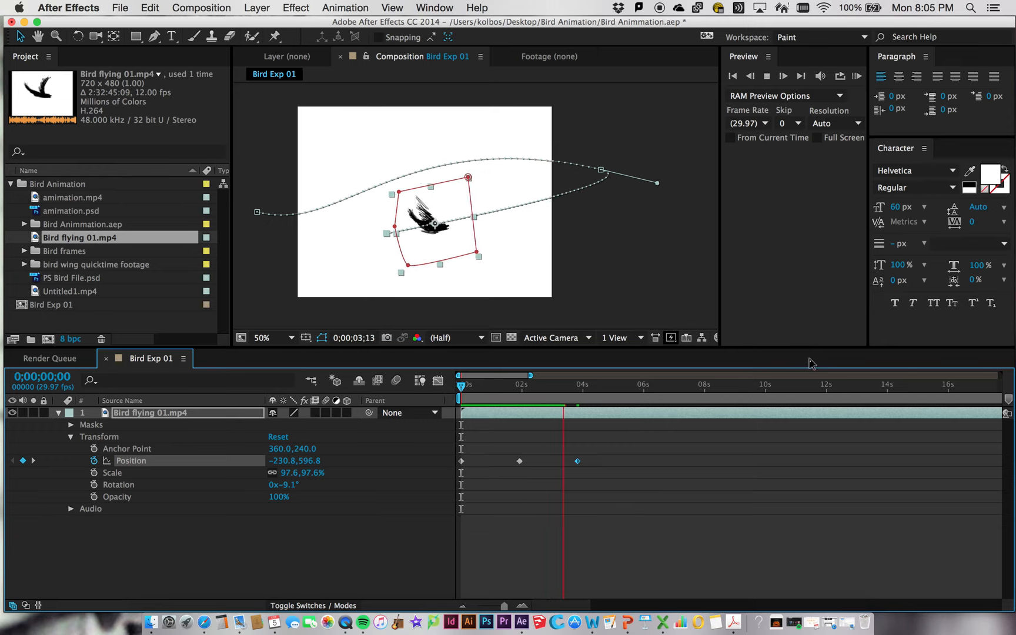
{"action": "key", "text": "space"}
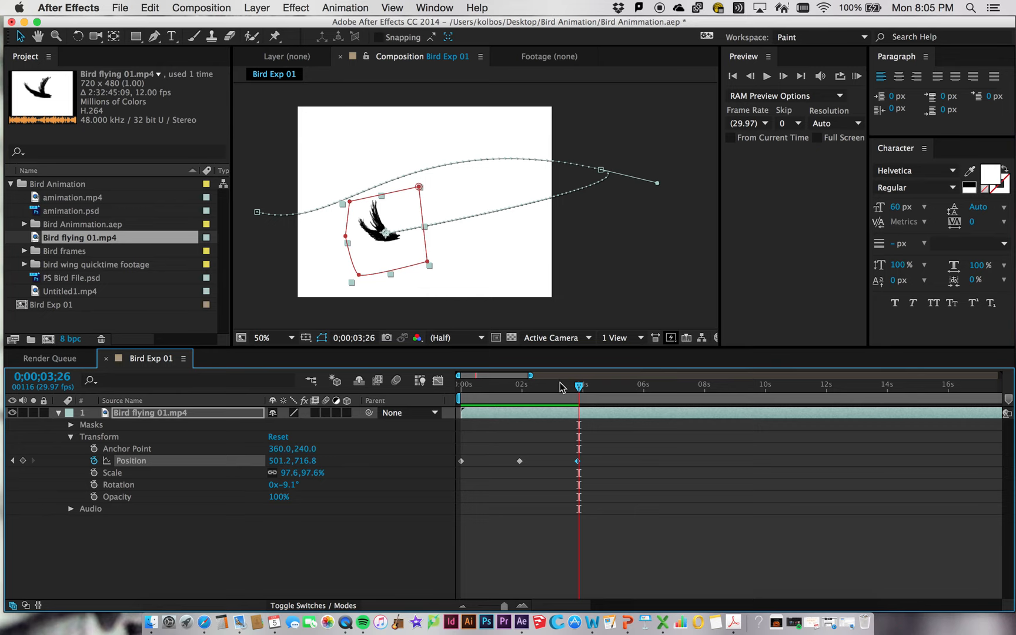
{"action": "left_click_drag", "start_coordinate": [579, 386], "coordinate": [533, 387]}
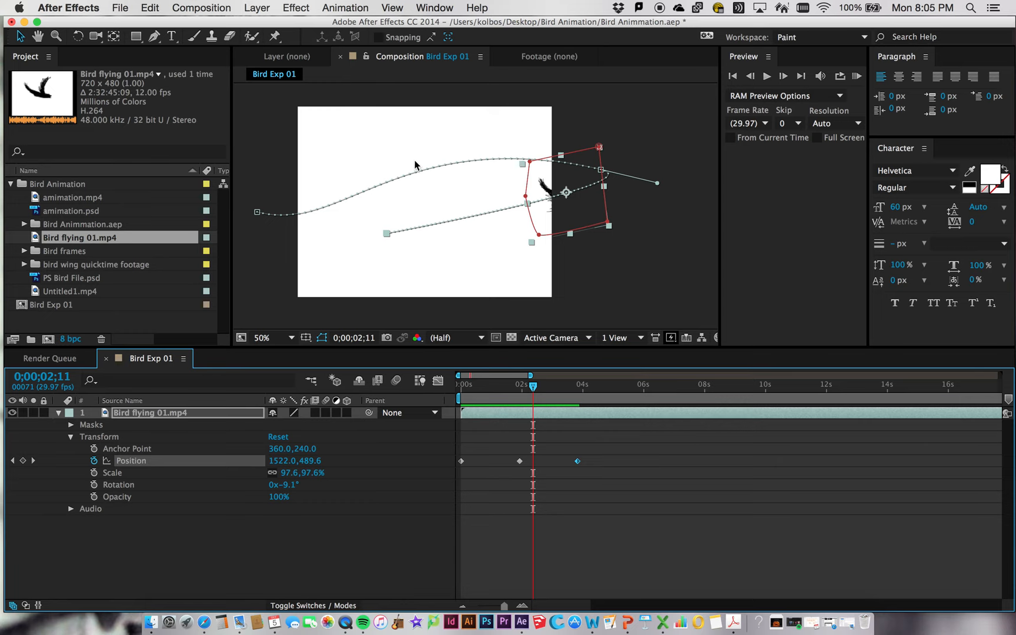
{"action": "left_click_drag", "start_coordinate": [532, 393], "coordinate": [416, 395]}
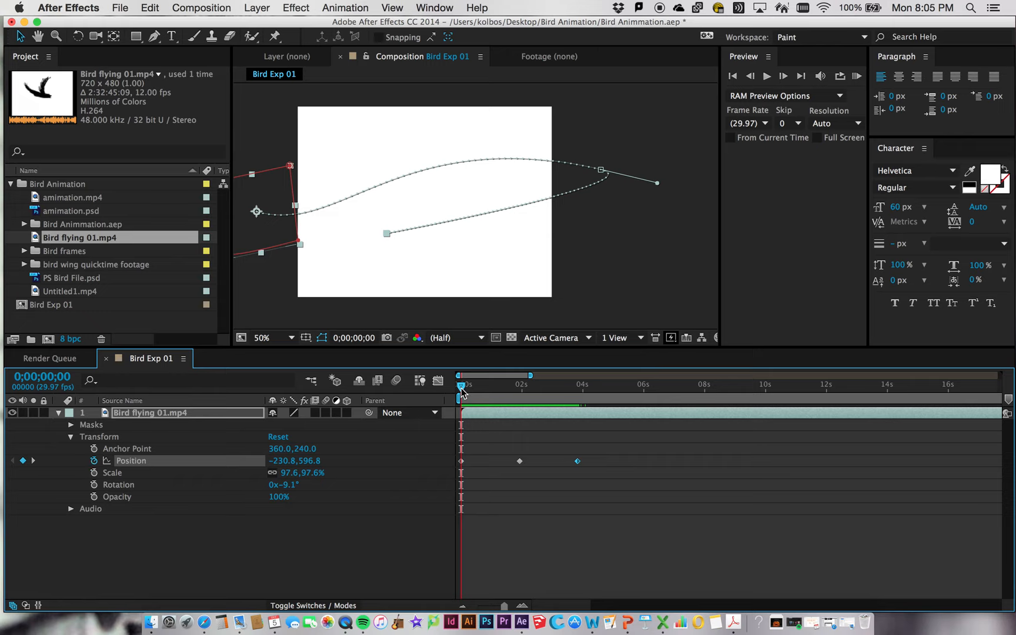
Keyframe the bird's Scale at about 62.1, 59.8% on the first frame and about 107.8, 108.3% at 0;00;01;08.
{"action": "left_click", "coordinate": [94, 474]}
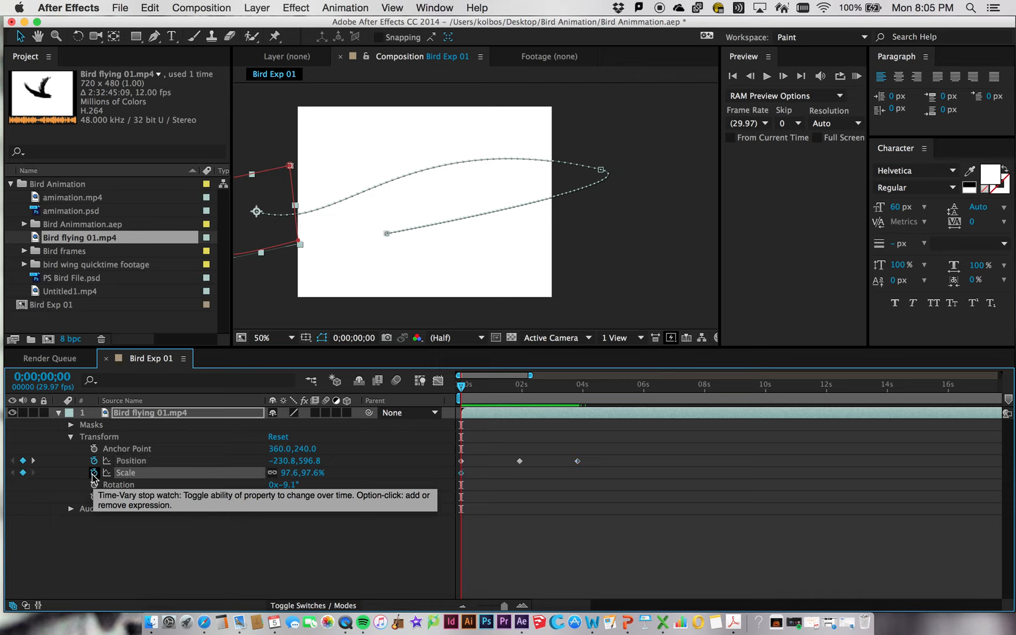
{"action": "left_click_drag", "start_coordinate": [302, 249], "coordinate": [287, 236]}
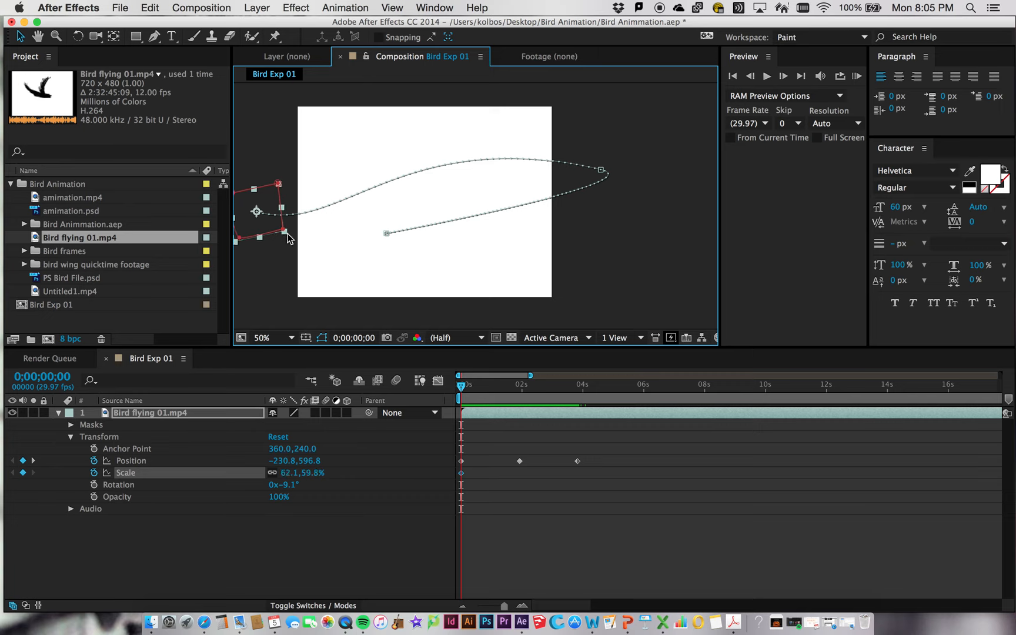
{"action": "left_click_drag", "start_coordinate": [462, 386], "coordinate": [499, 386]}
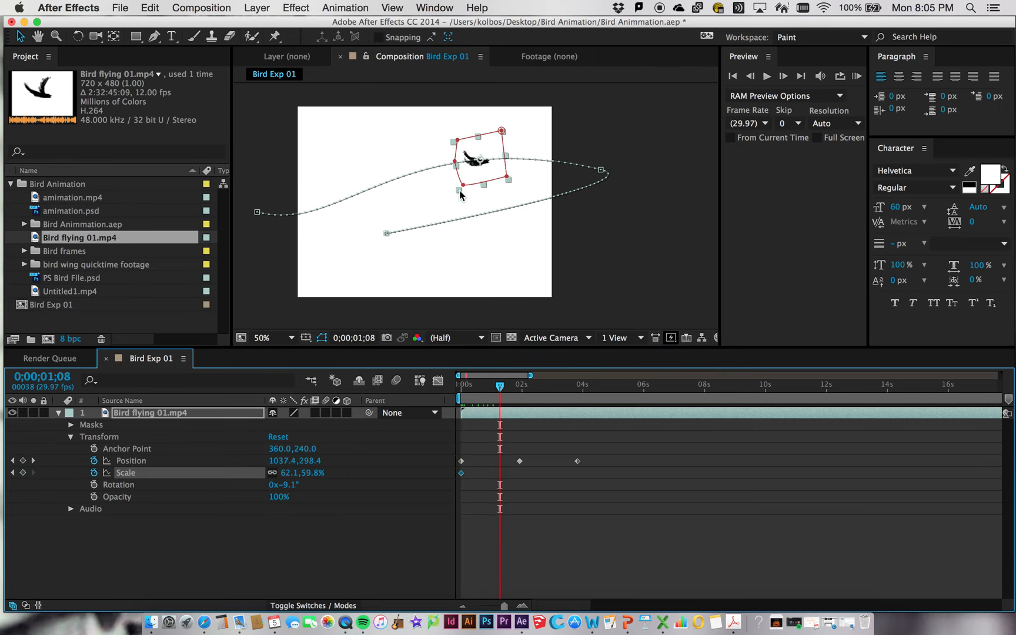
{"action": "left_click_drag", "start_coordinate": [461, 195], "coordinate": [444, 219]}
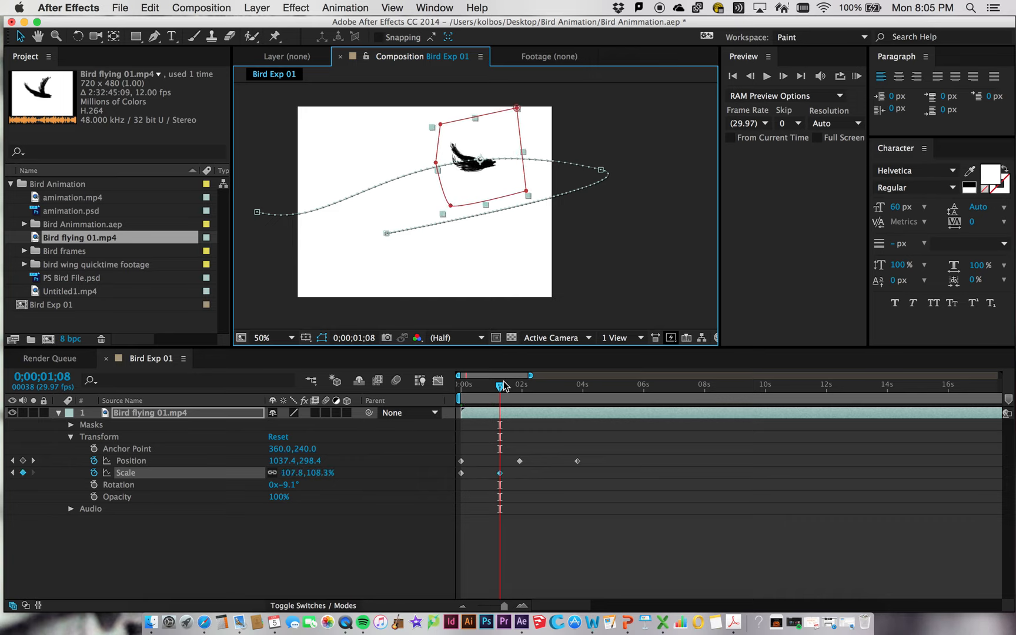
Shrink the bird to a Scale of about 47.9, 46.7% at 0;00;03;20 and return the playhead to the first frame.
{"action": "left_click_drag", "start_coordinate": [503, 385], "coordinate": [569, 402]}
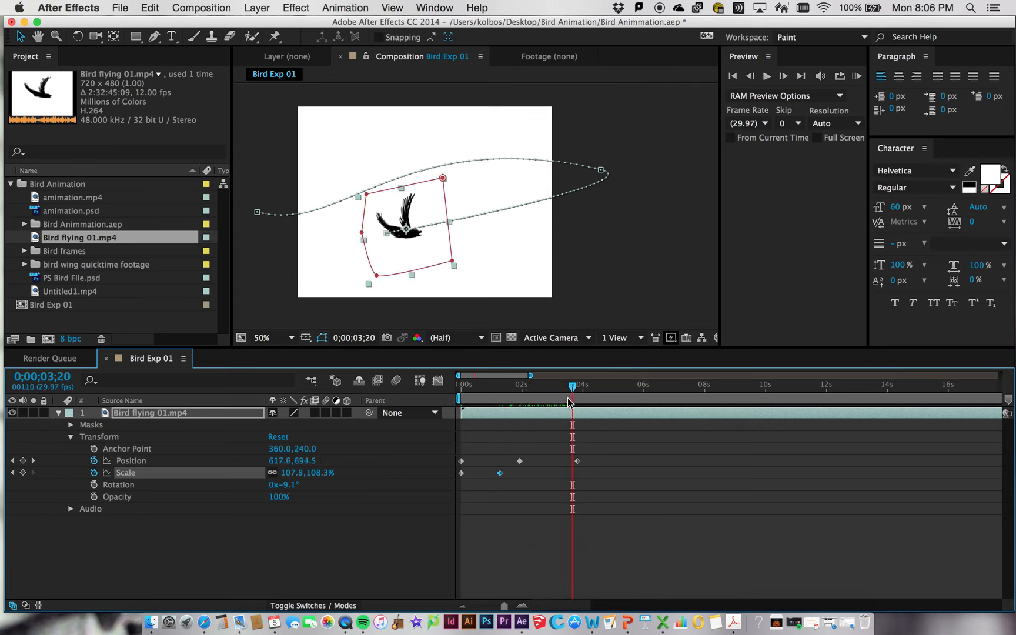
{"action": "left_click_drag", "start_coordinate": [453, 267], "coordinate": [431, 247]}
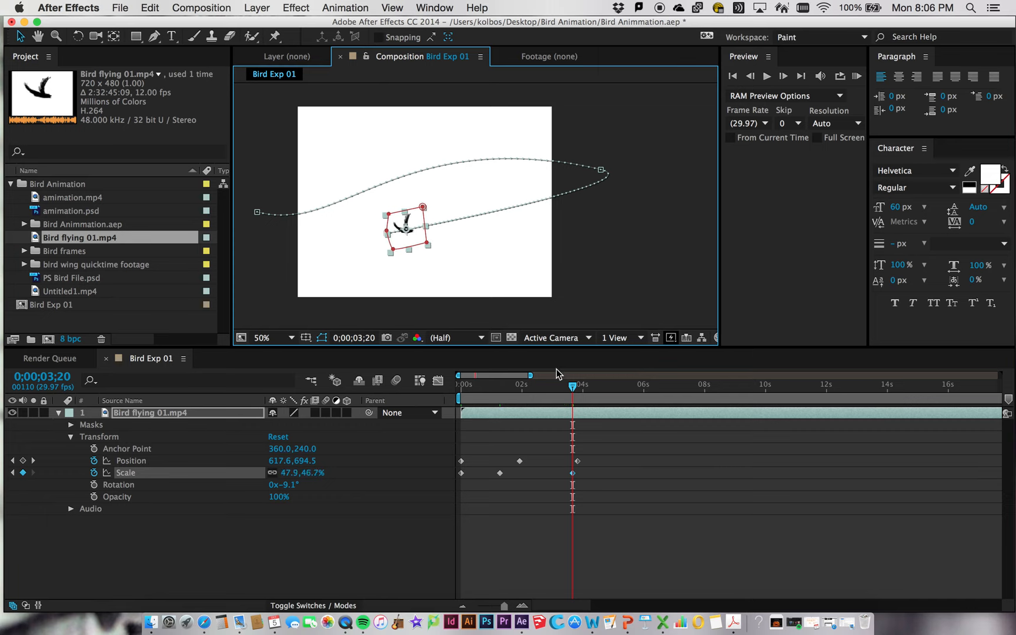
{"action": "left_click_drag", "start_coordinate": [573, 392], "coordinate": [458, 413]}
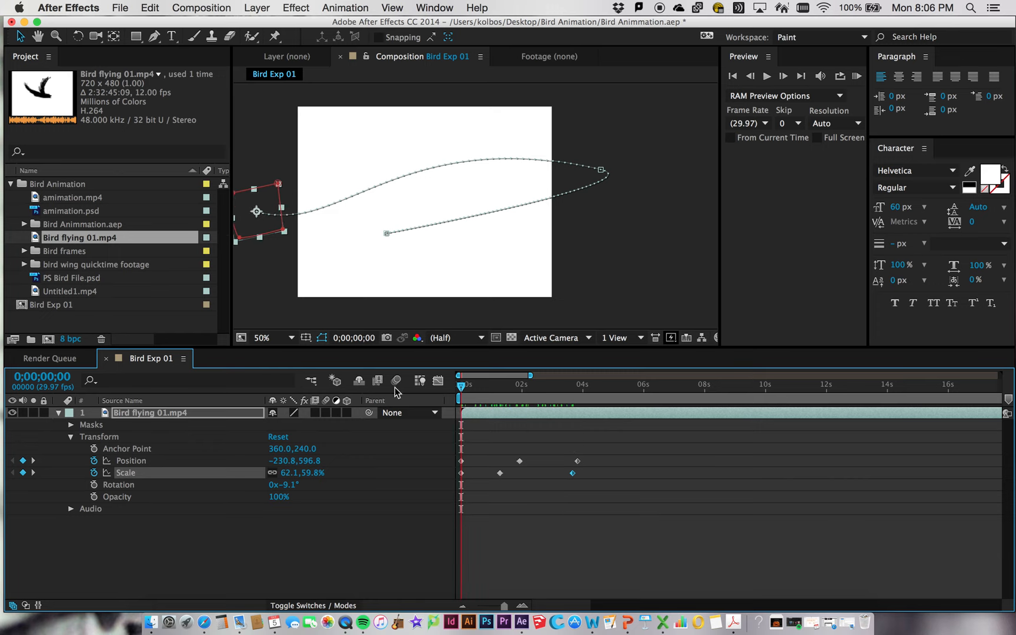
Deselect the bird layer, preview the combined position and scale animation from the start, and scrub back to the one-second mark.
{"action": "left_click", "coordinate": [249, 309]}
{"action": "key", "text": "space"}
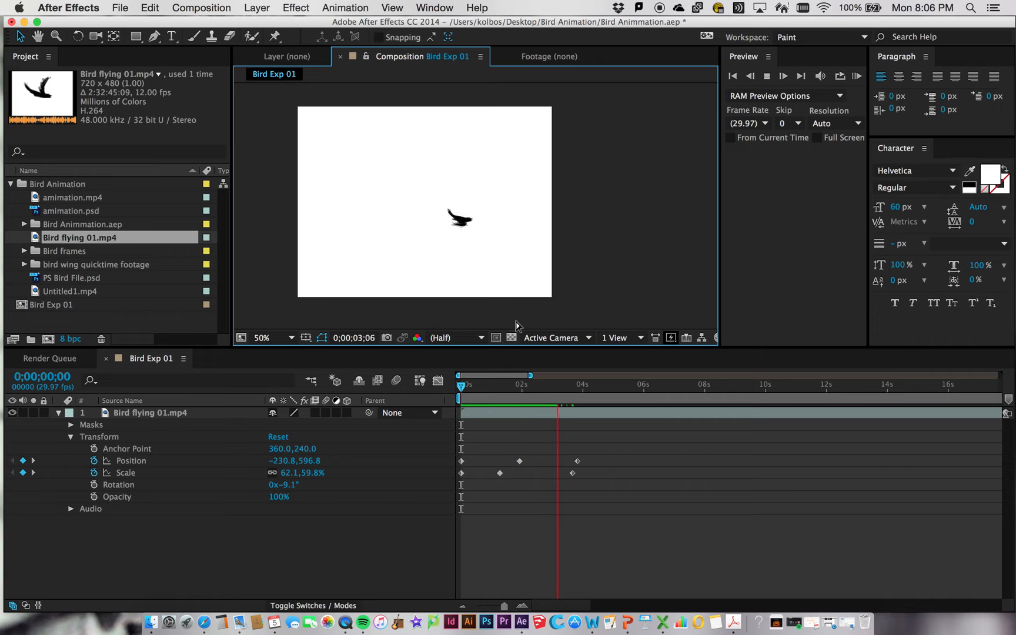
{"action": "key", "text": "space"}
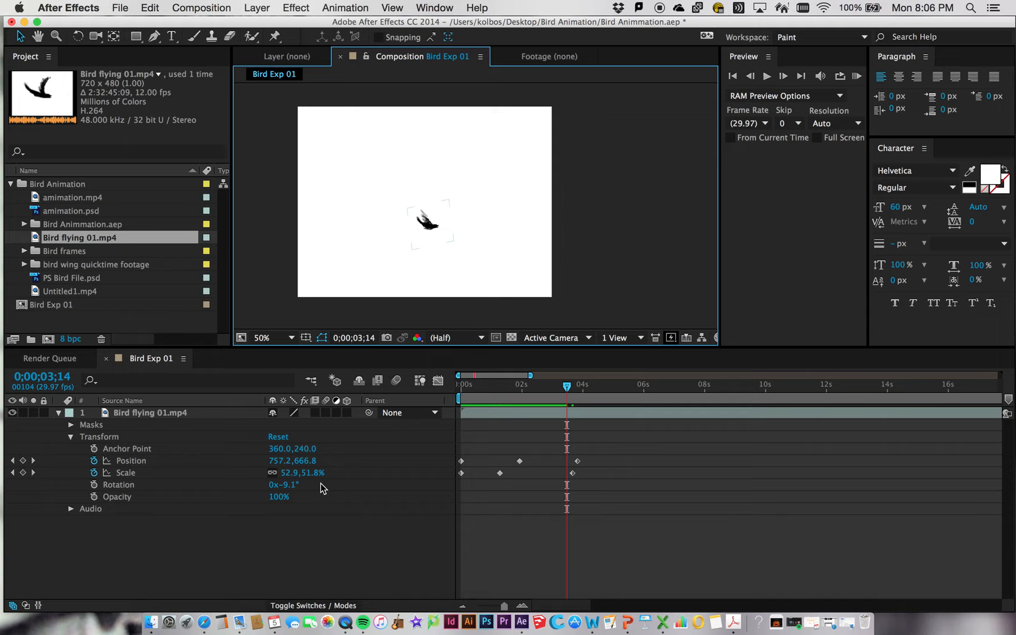
{"action": "left_click", "coordinate": [238, 159]}
{"action": "left_click_drag", "start_coordinate": [566, 386], "coordinate": [491, 388]}
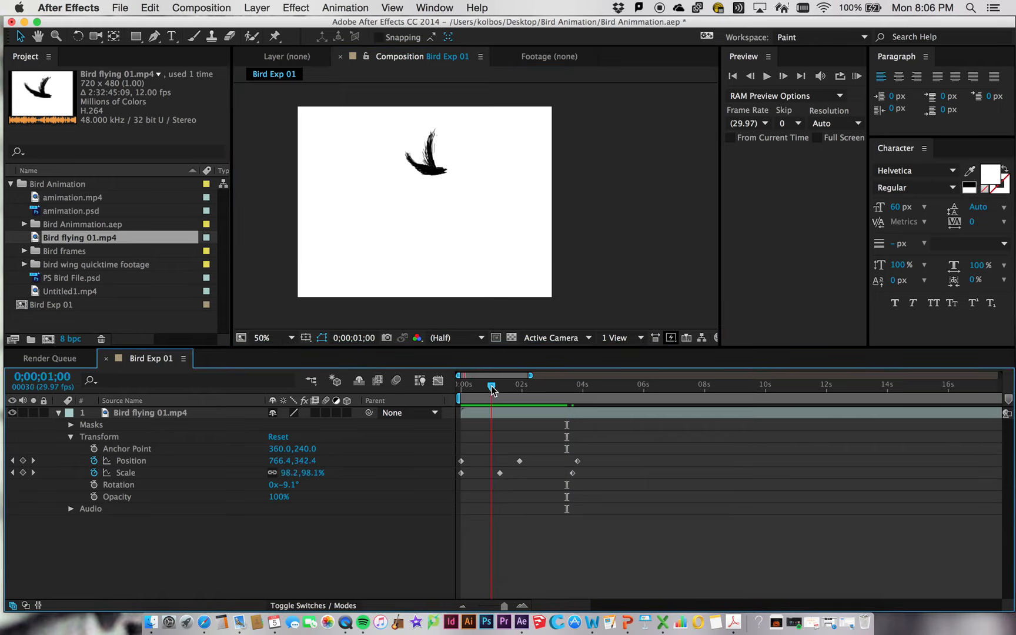